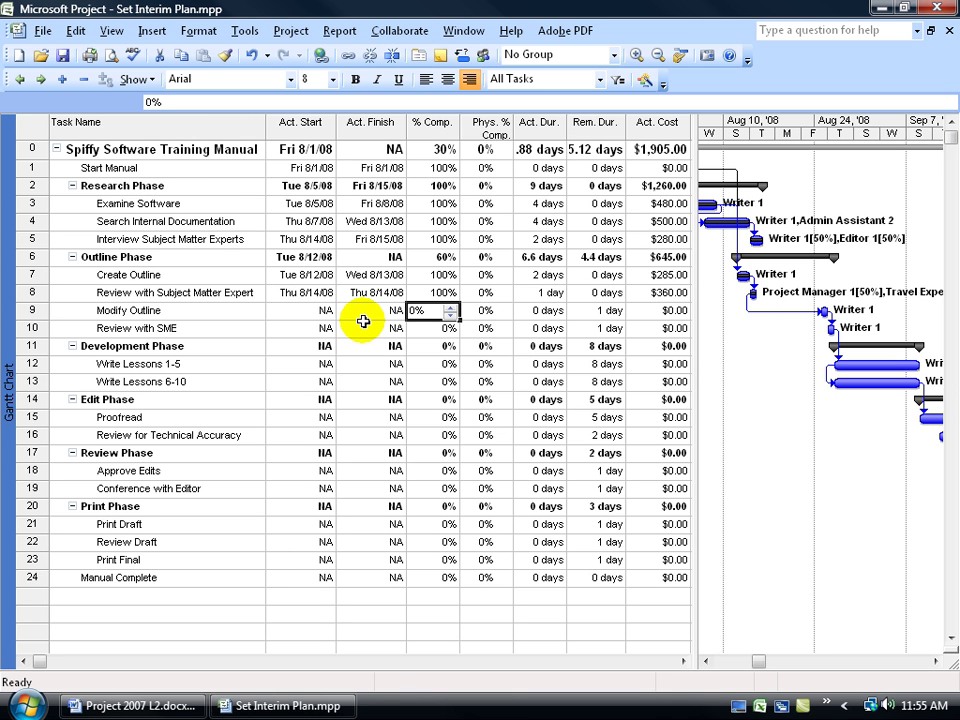
Create a copy of the Baseline task table and name it "Baseline & Interim Dates"
{"action": "left_click", "coordinate": [115, 31]}
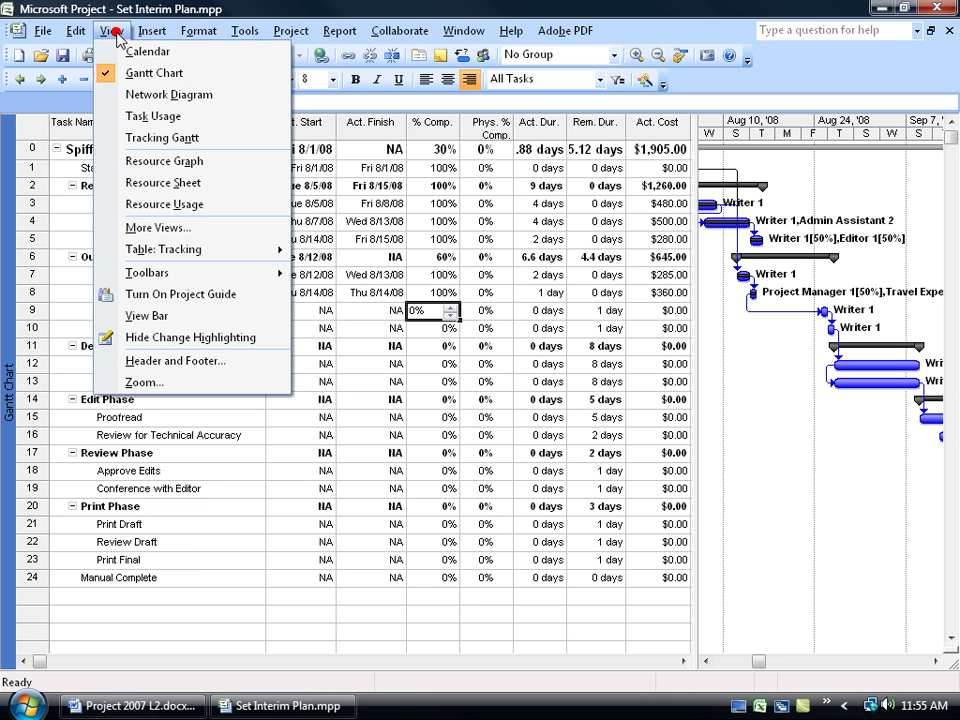
{"action": "mouse_move", "coordinate": [272, 251]}
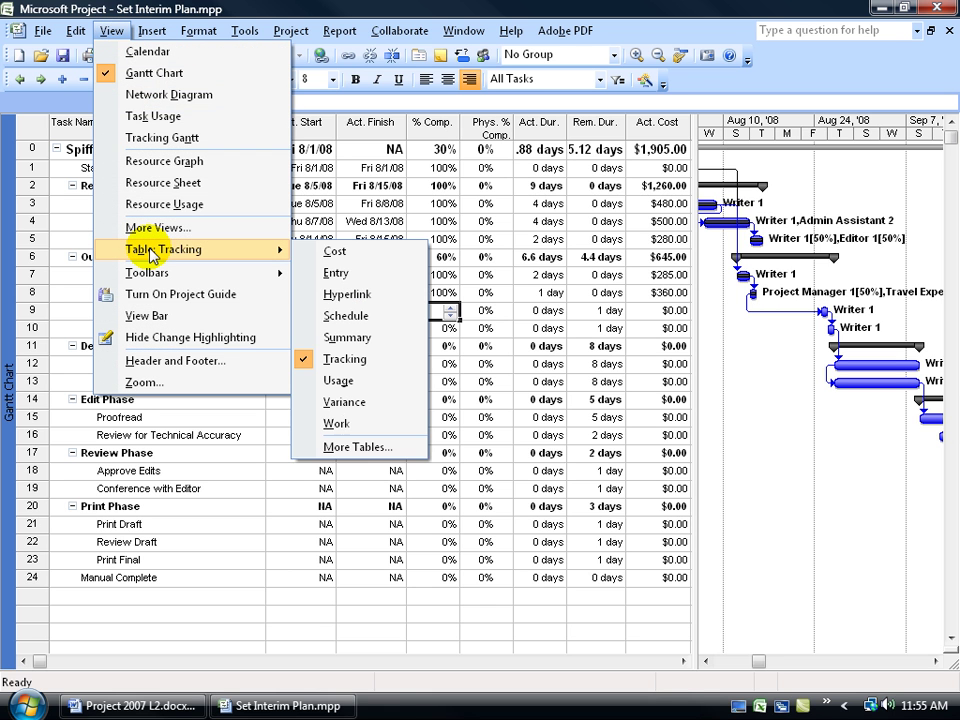
{"action": "left_click", "coordinate": [360, 447]}
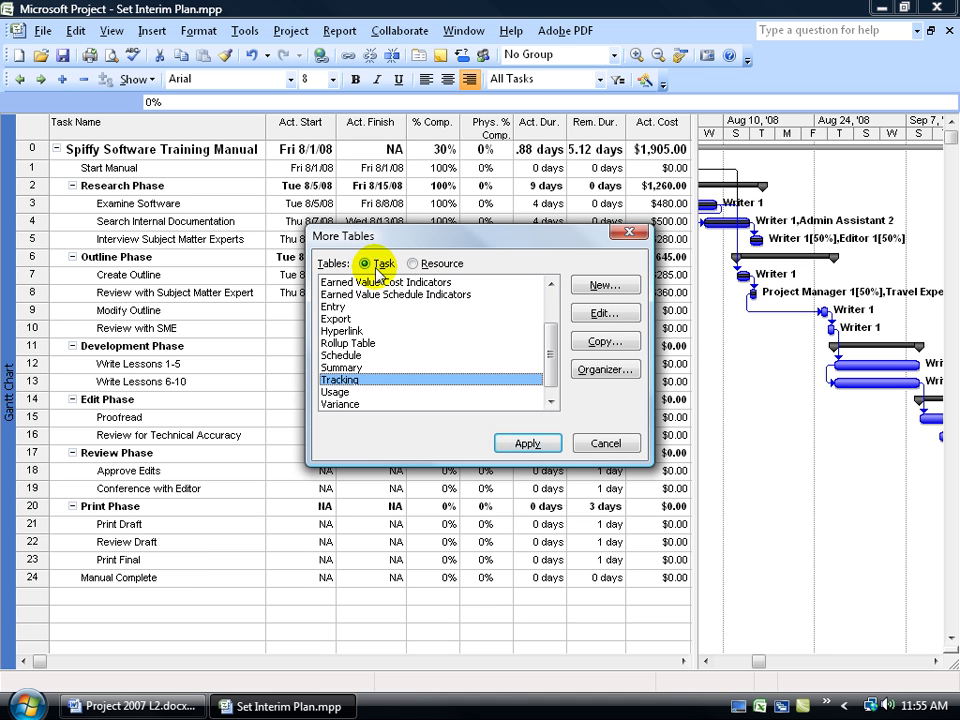
{"action": "left_click_drag", "start_coordinate": [550, 350], "coordinate": [553, 317]}
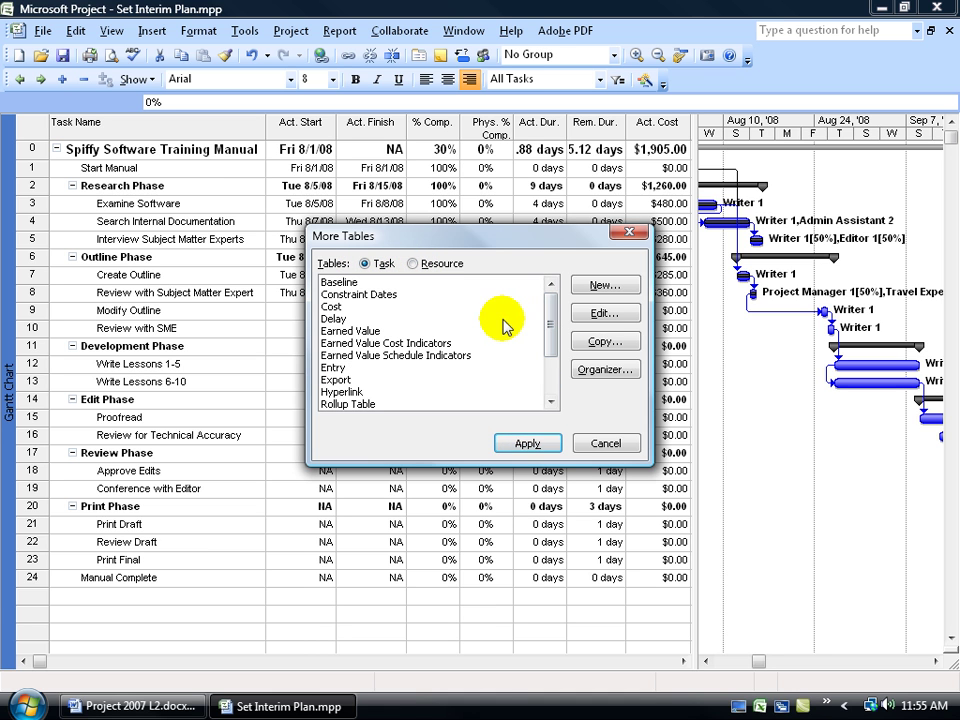
{"action": "left_click", "coordinate": [366, 282]}
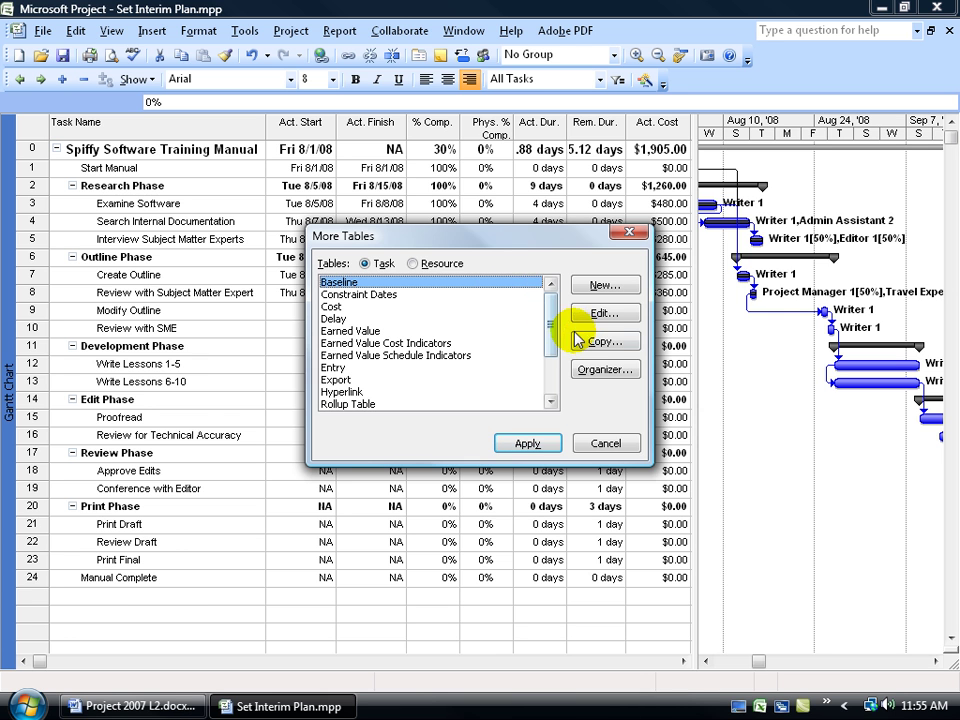
{"action": "left_click", "coordinate": [605, 341]}
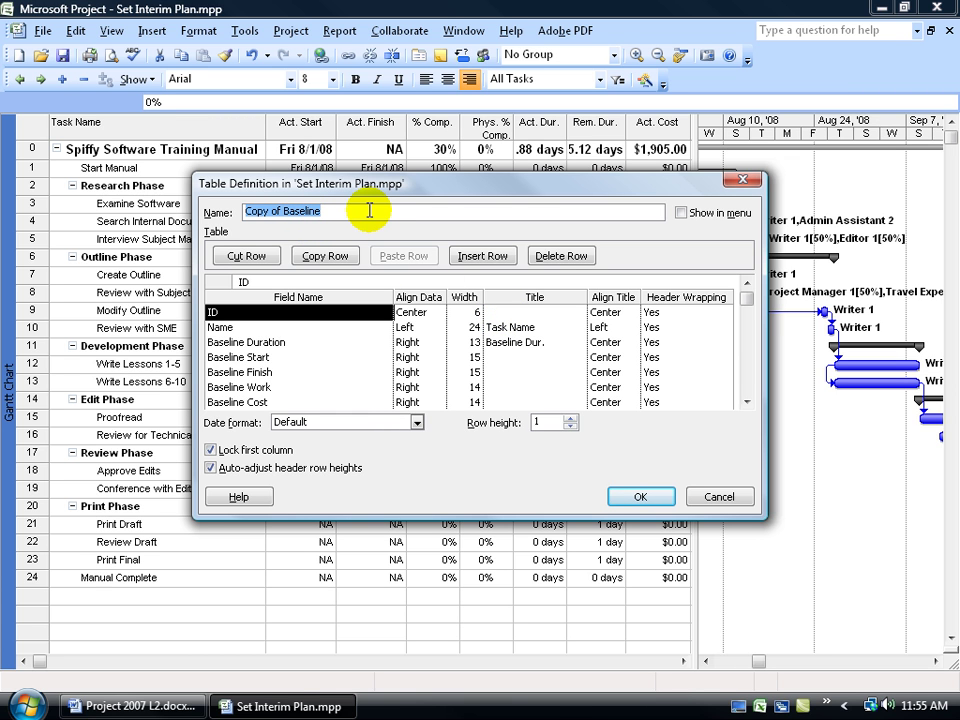
{"action": "type", "text": "Baseline & Interim Dates"}
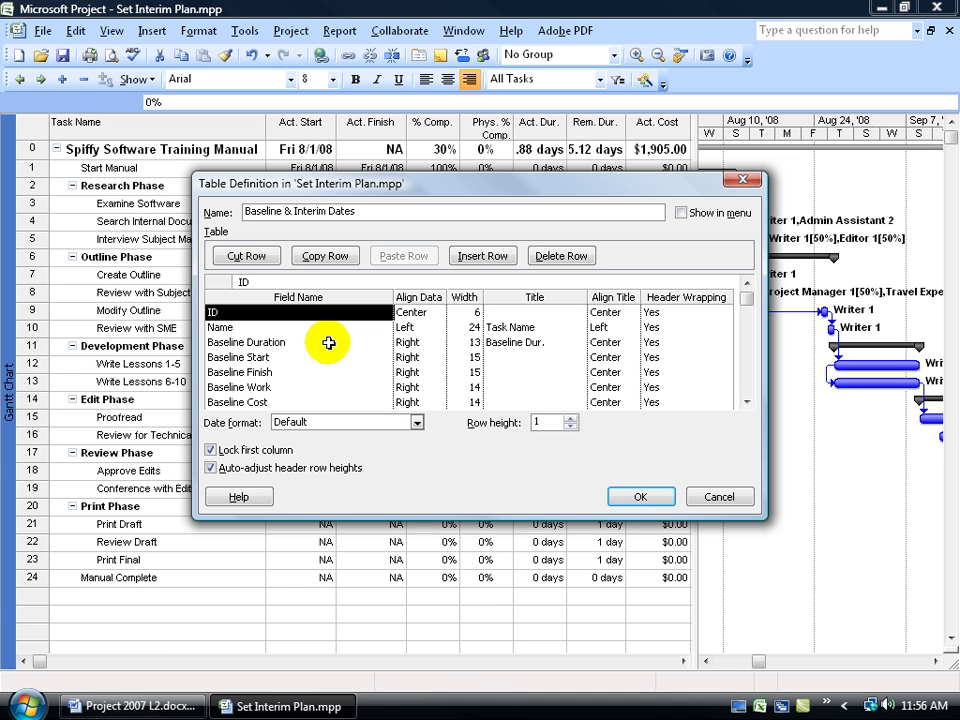
Remove the Baseline Duration, Baseline Work and Baseline Cost fields from the new table's definition
{"action": "left_click", "coordinate": [257, 343]}
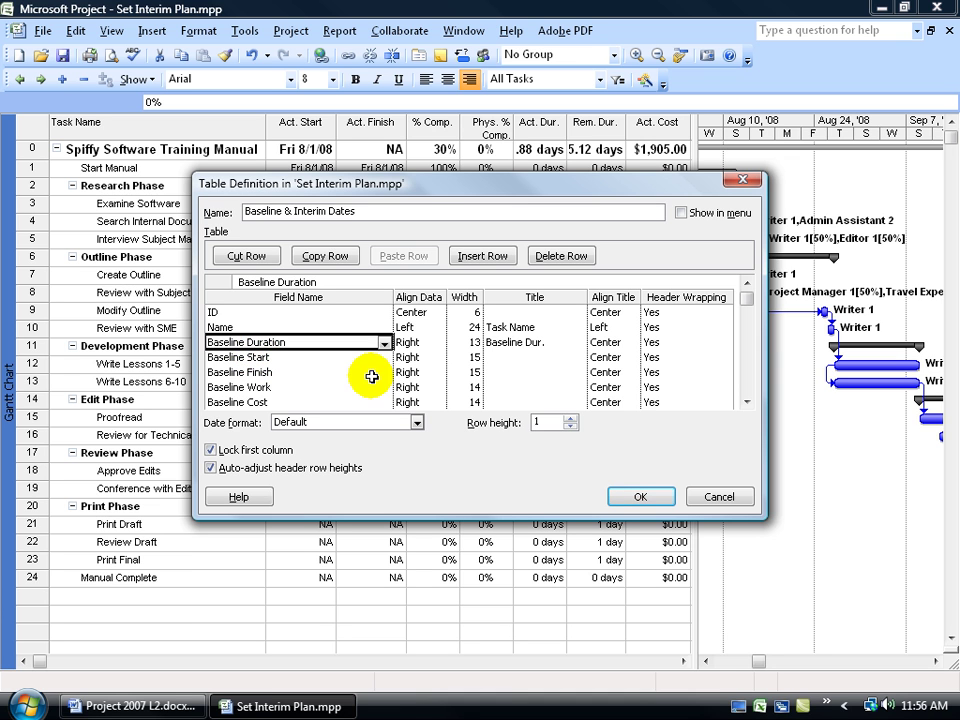
{"action": "key", "text": "Delete"}
{"action": "left_click", "coordinate": [279, 372]}
{"action": "key", "text": "Delete"}
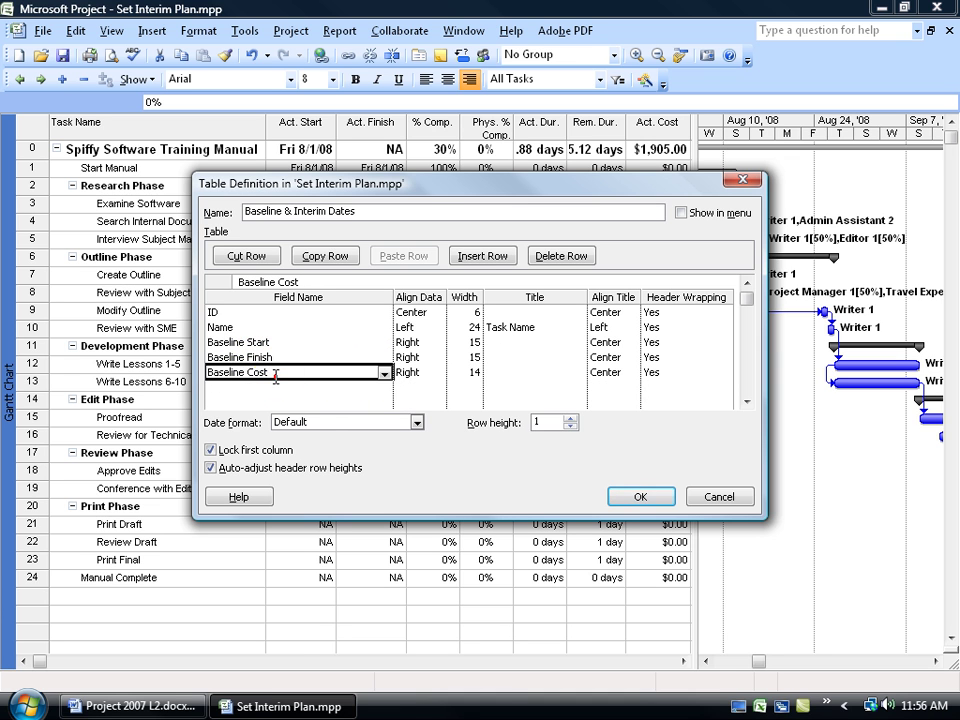
{"action": "left_click", "coordinate": [274, 373]}
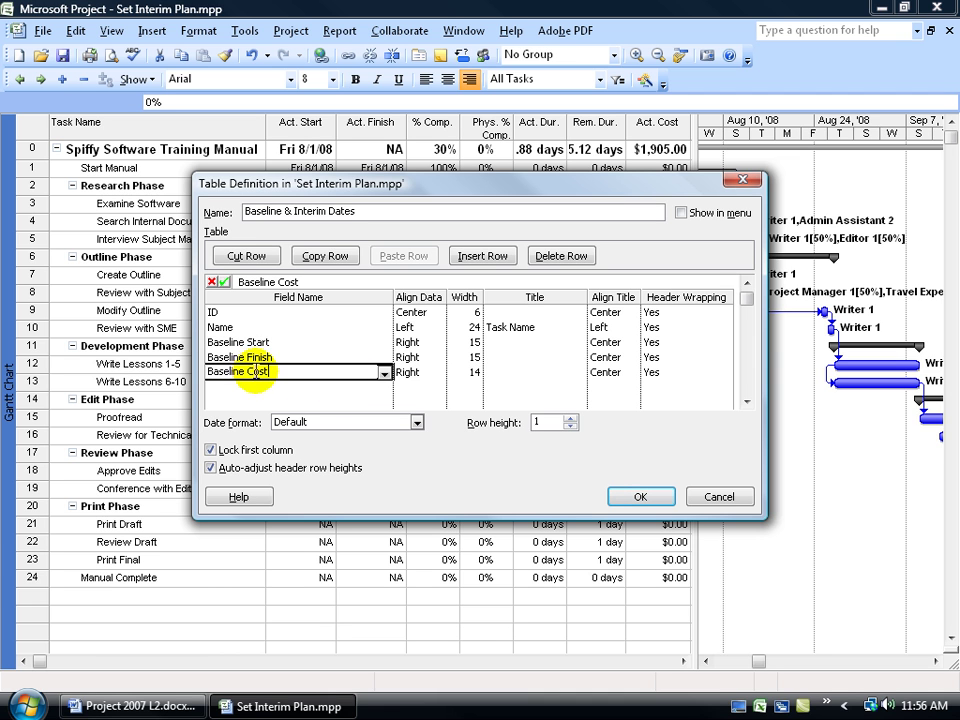
{"action": "left_click", "coordinate": [560, 257]}
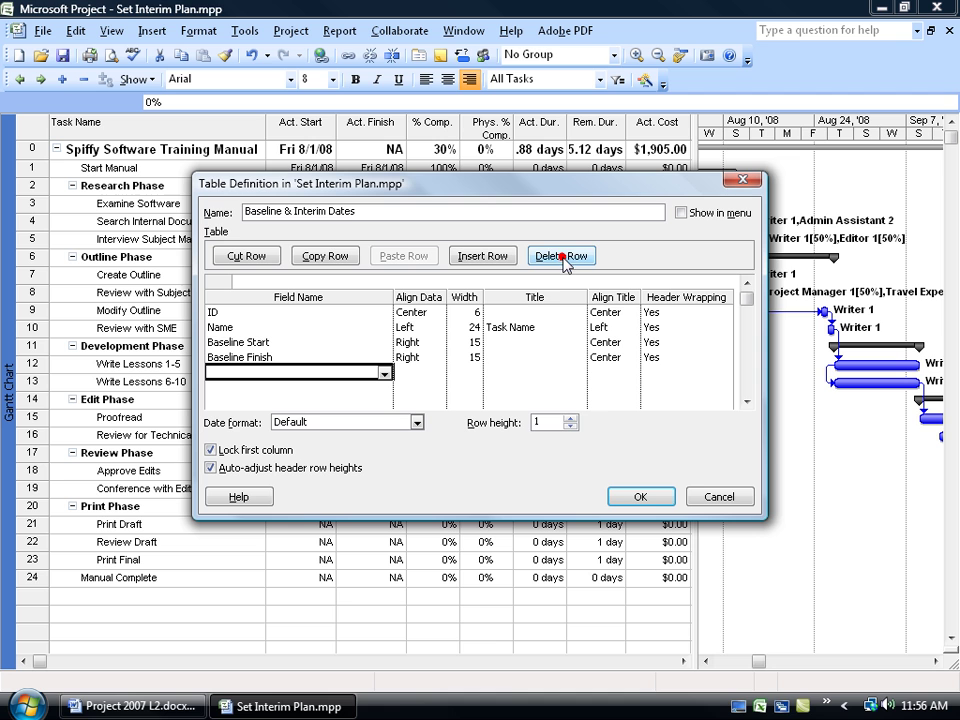
Add the Start1 and Finish1 fields to the table definition below Baseline Finish
{"action": "left_click", "coordinate": [385, 373]}
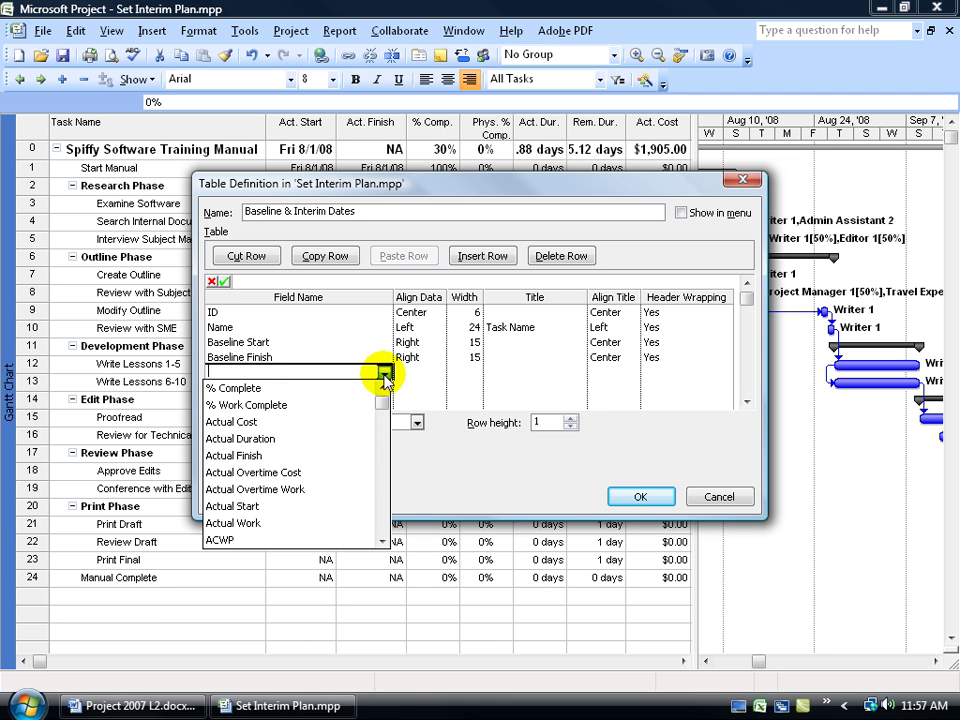
{"action": "type", "text": "s"}
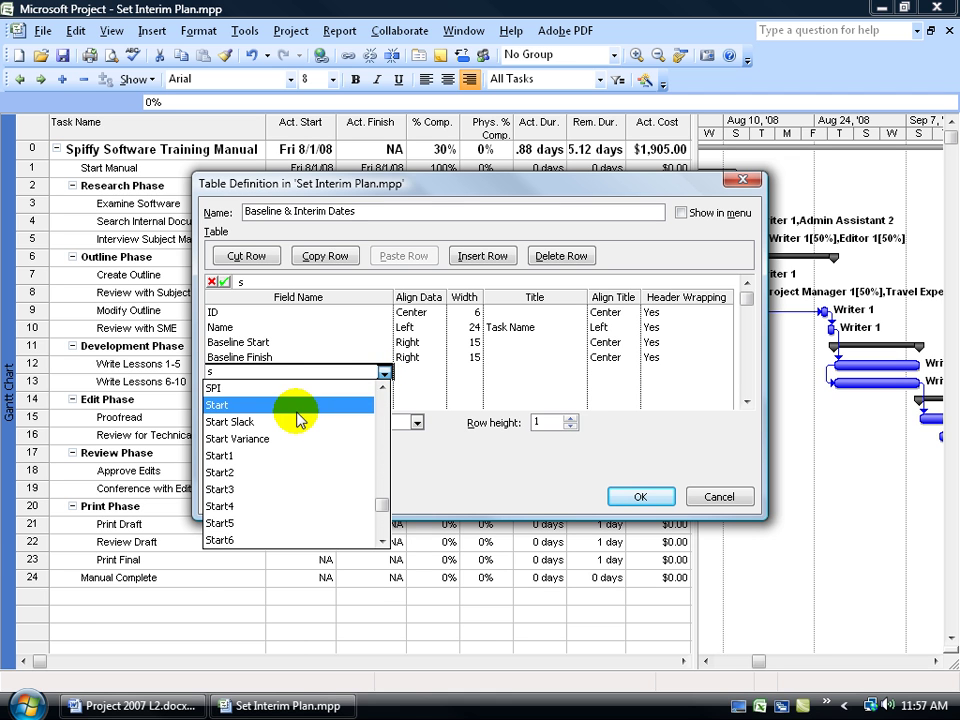
{"action": "left_click", "coordinate": [255, 455]}
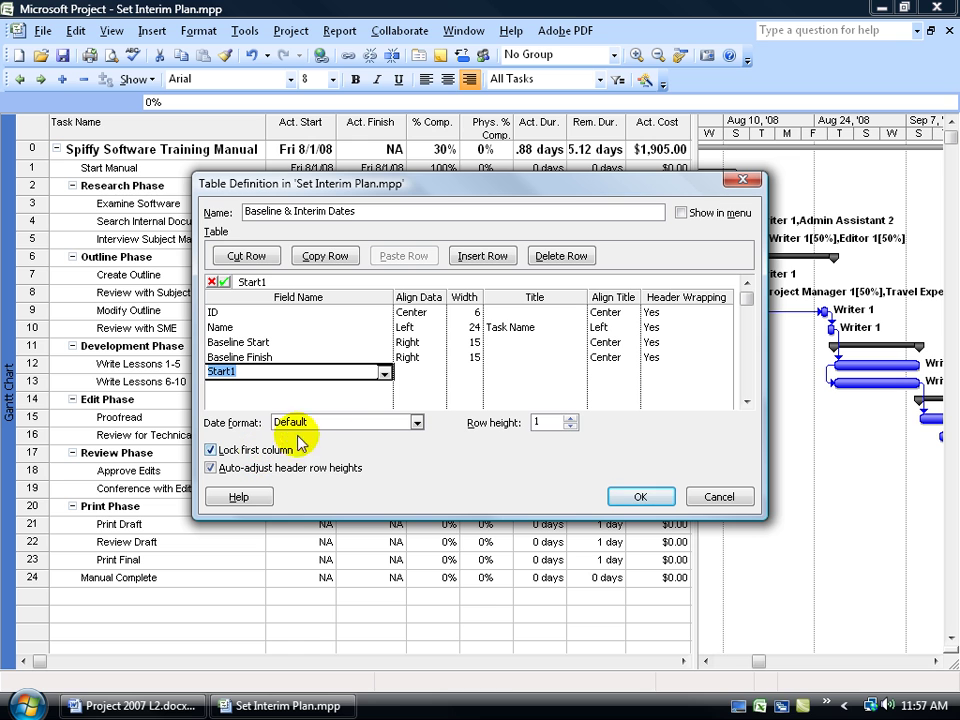
{"action": "left_click", "coordinate": [336, 389]}
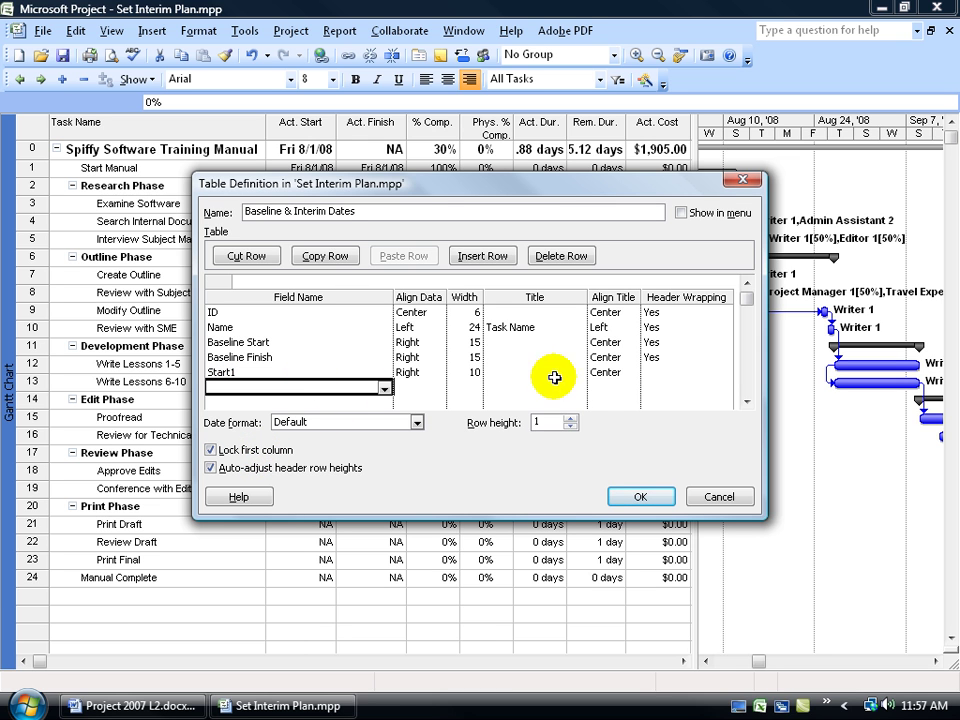
{"action": "left_click", "coordinate": [384, 388]}
{"action": "type", "text": "f"}
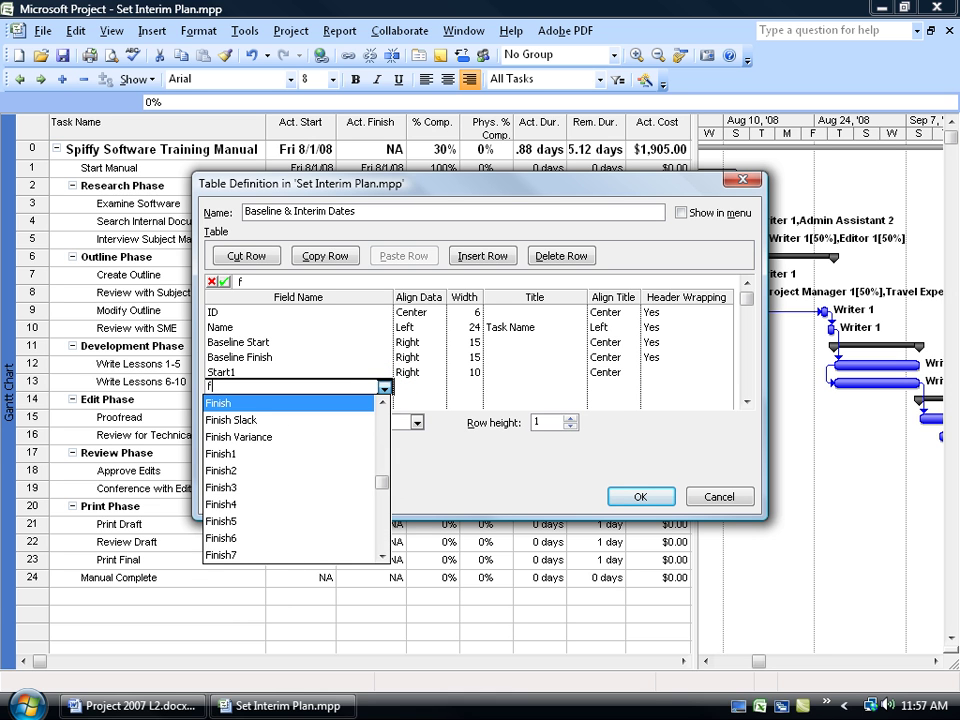
{"action": "left_click", "coordinate": [306, 455]}
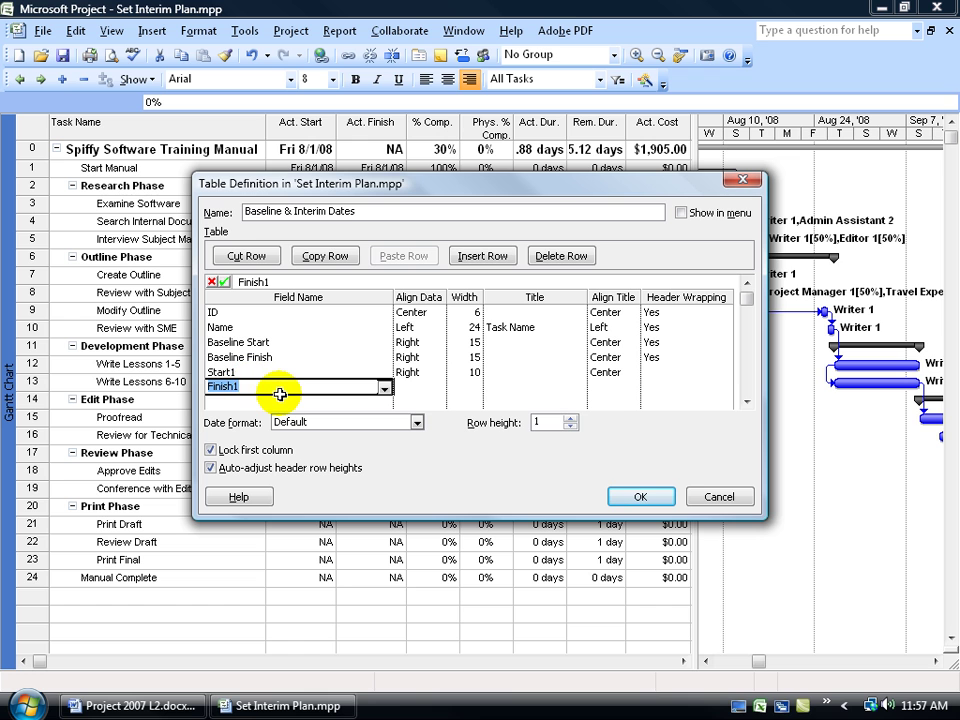
Add the Start2 and Finish2 fields to the table definition below Finish1
{"action": "left_click", "coordinate": [277, 399]}
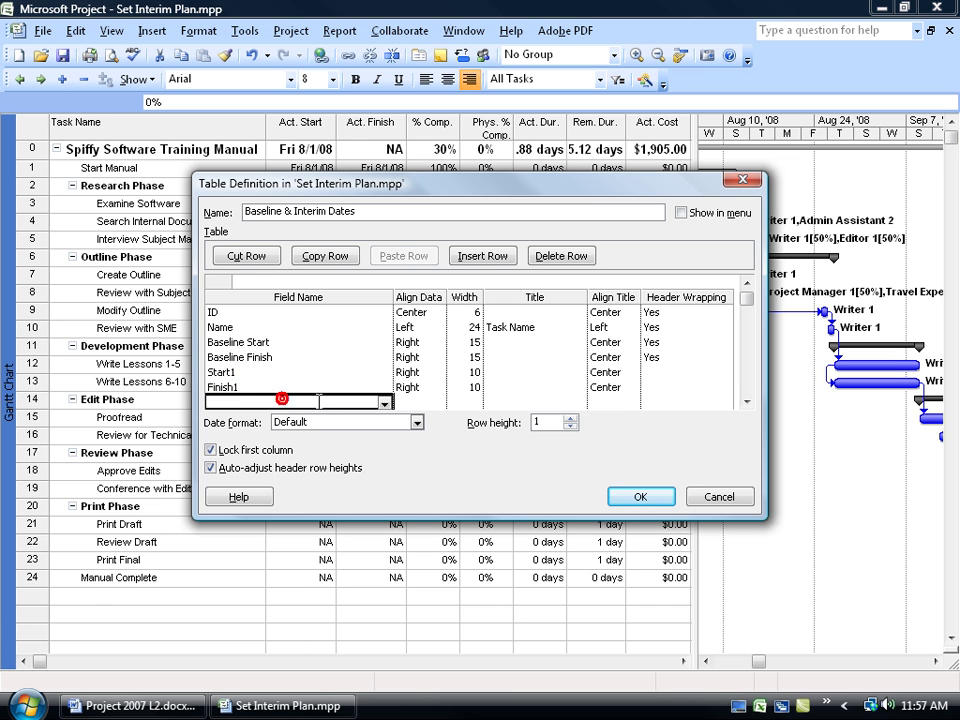
{"action": "left_click", "coordinate": [384, 401]}
{"action": "type", "text": "s"}
{"action": "left_click", "coordinate": [298, 502]}
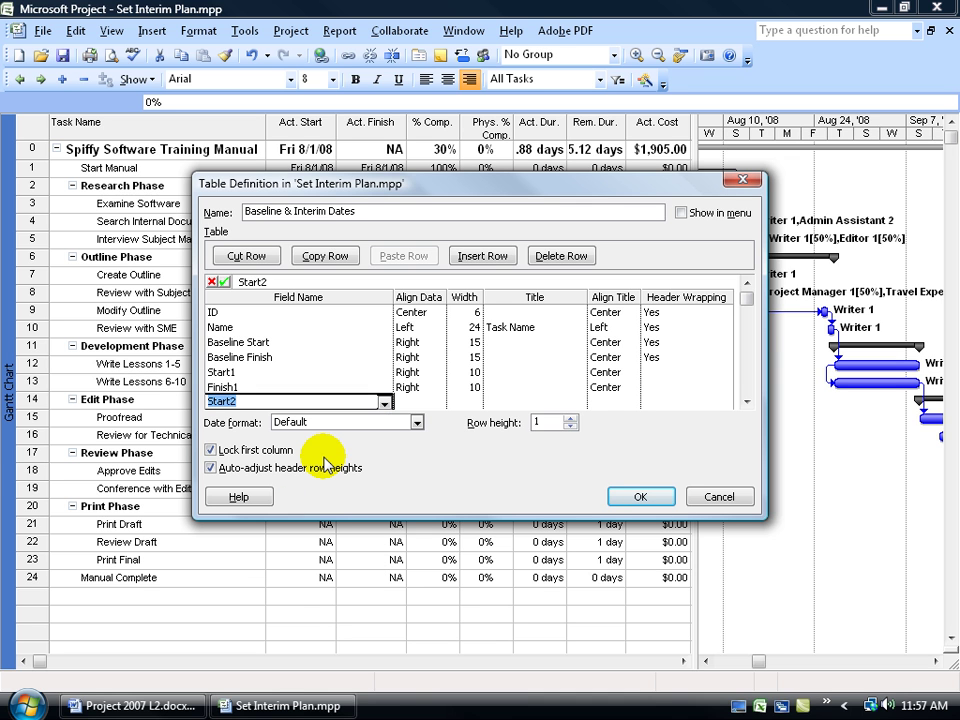
{"action": "left_click", "coordinate": [746, 401]}
{"action": "left_click", "coordinate": [304, 401]}
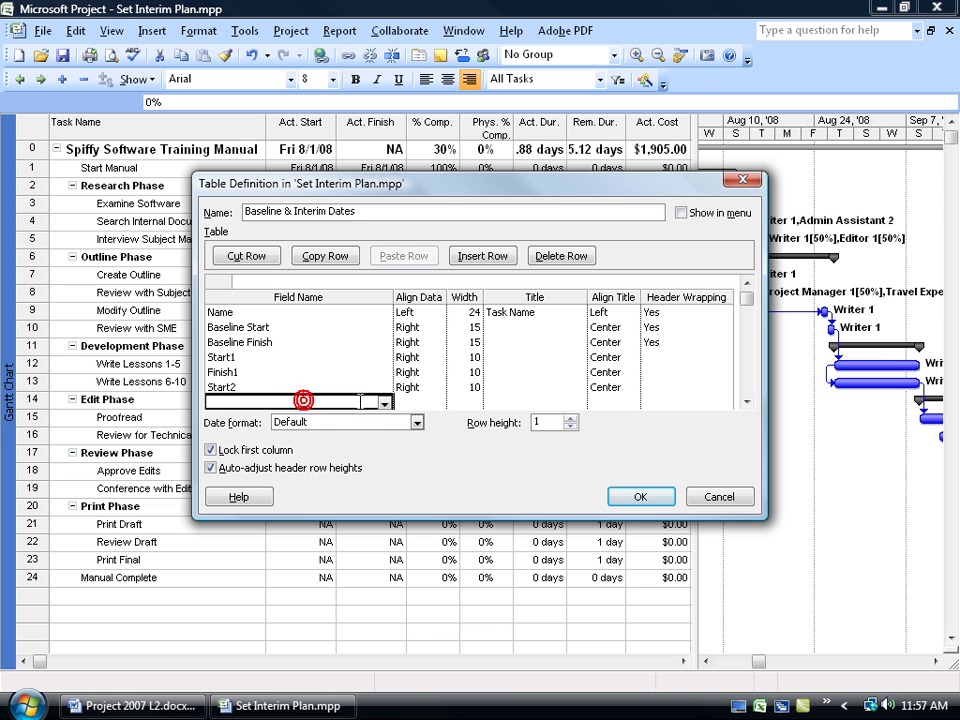
{"action": "left_click", "coordinate": [385, 401]}
{"action": "type", "text": "f"}
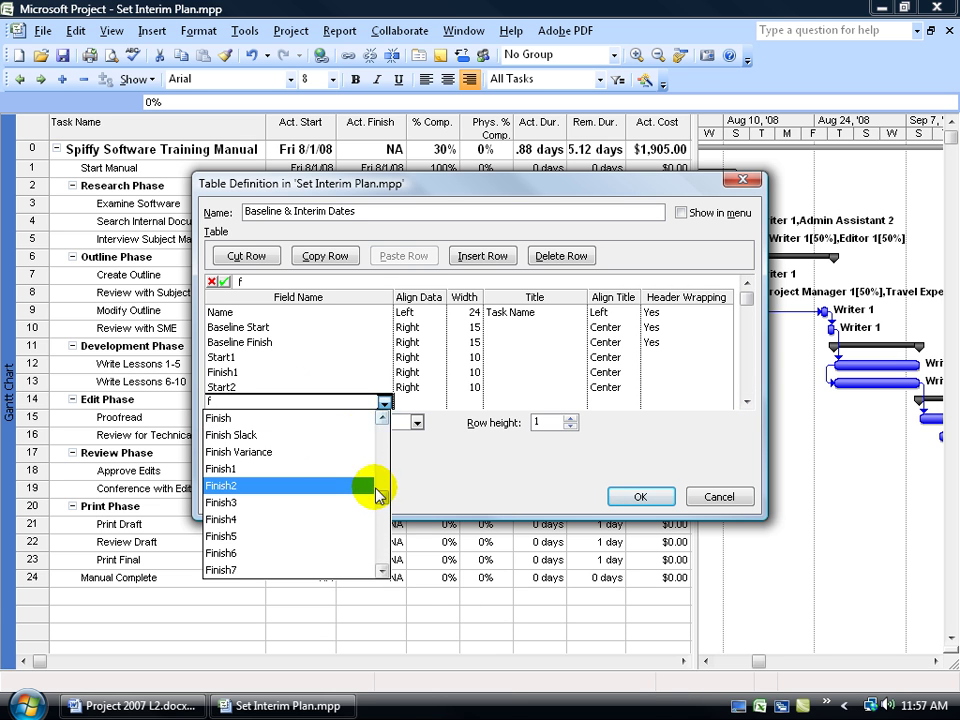
{"action": "left_click", "coordinate": [352, 484]}
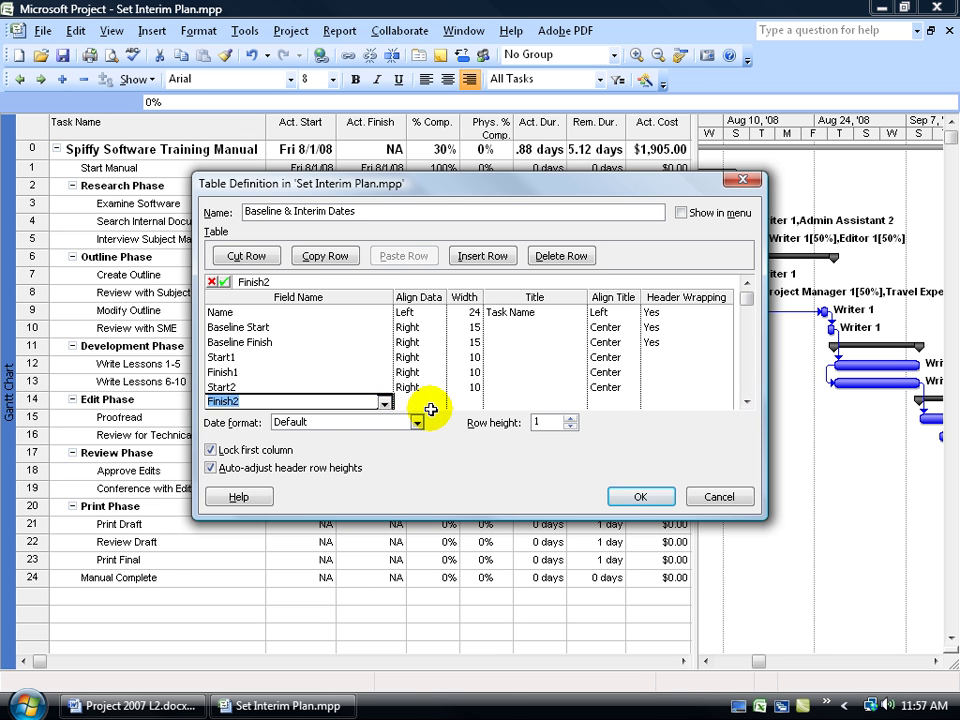
{"action": "left_click", "coordinate": [313, 372]}
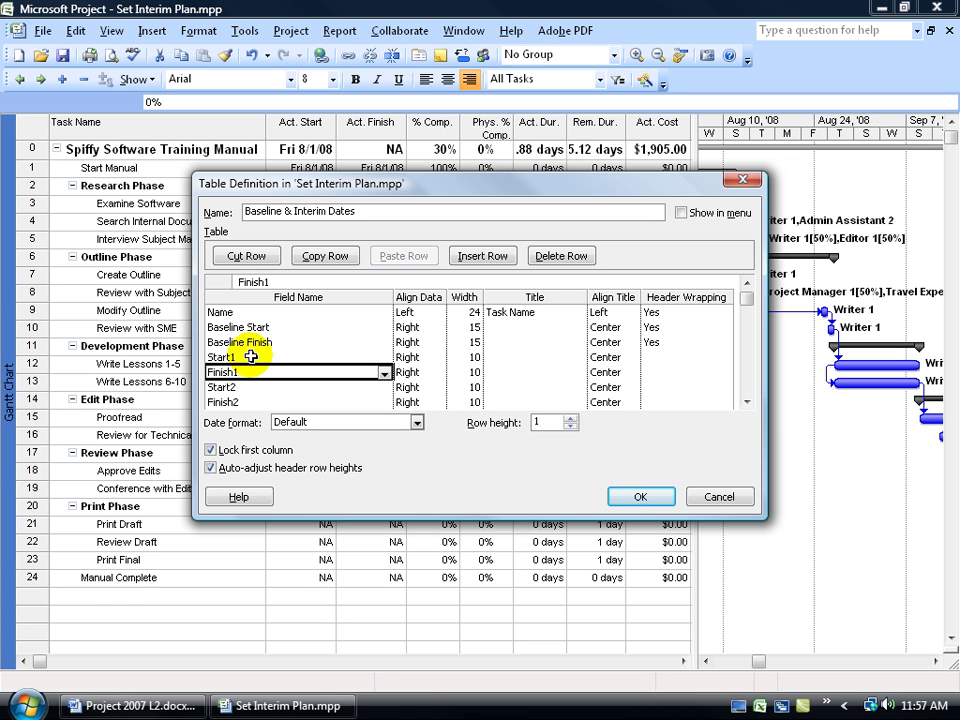
Title the Start1 column "Interim Start 1" and the Finish1 column "Interim Finish 1"
{"action": "left_click", "coordinate": [521, 357]}
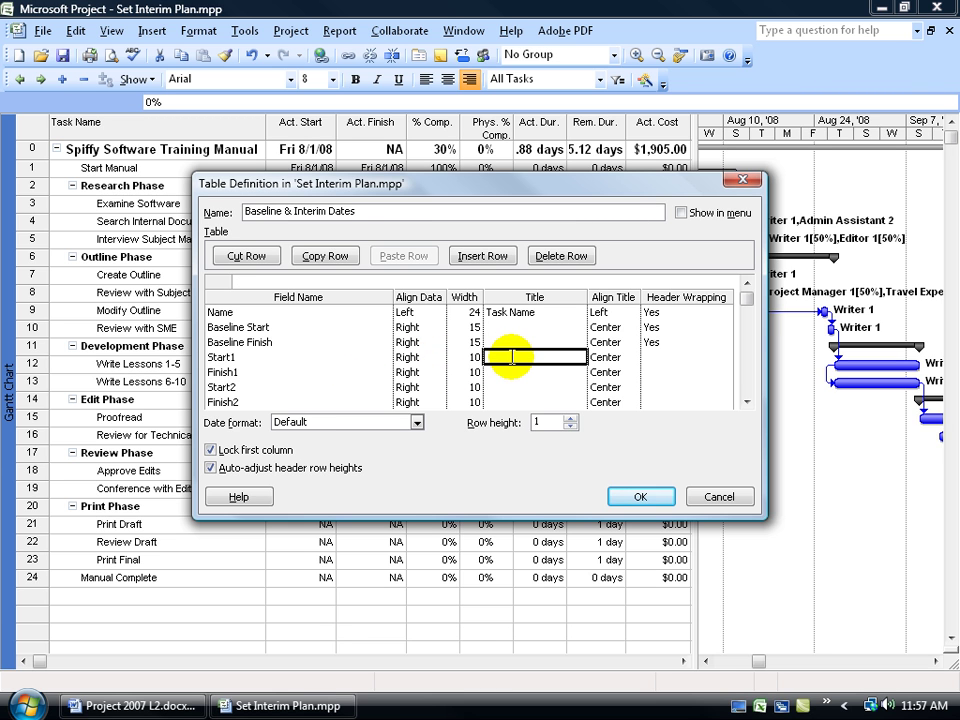
{"action": "left_click", "coordinate": [509, 357]}
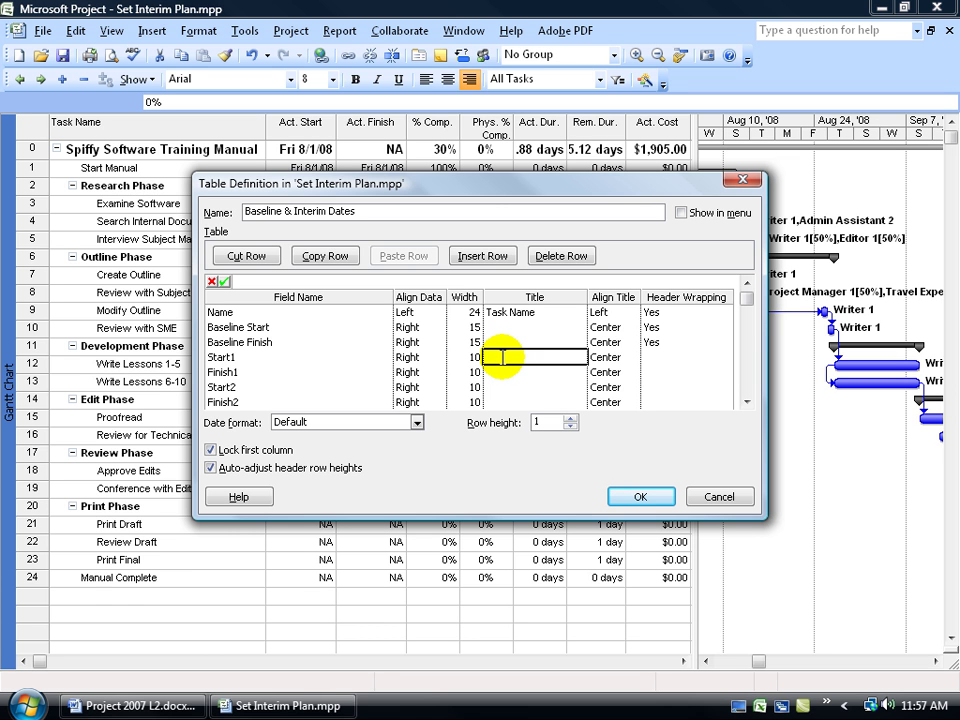
{"action": "type", "text": "Interim Start 1"}
{"action": "left_click", "coordinate": [509, 375]}
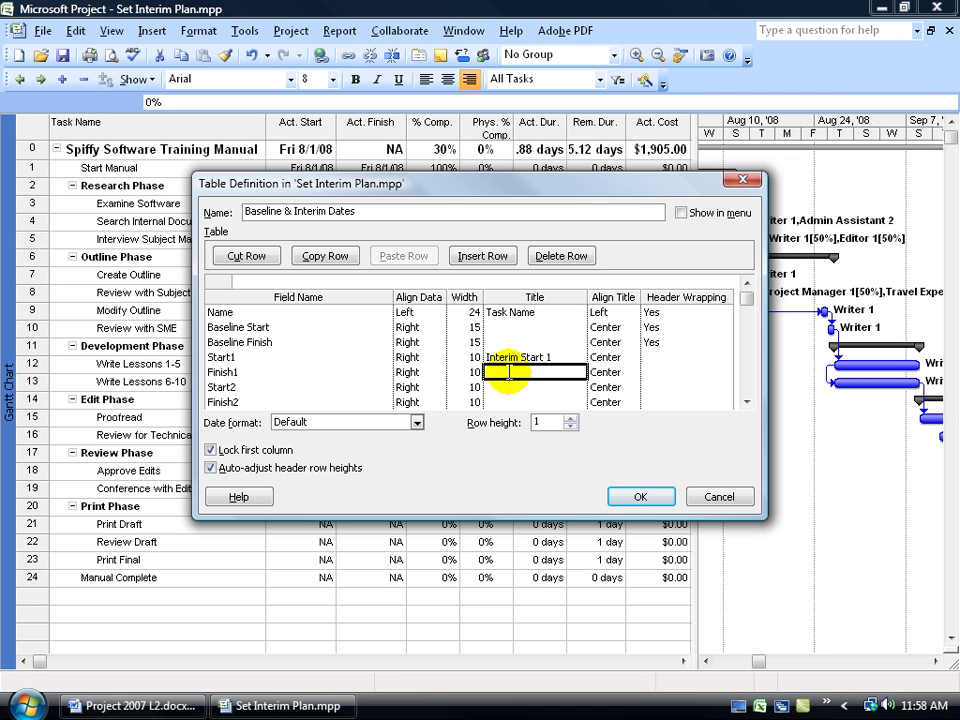
{"action": "left_click", "coordinate": [309, 282]}
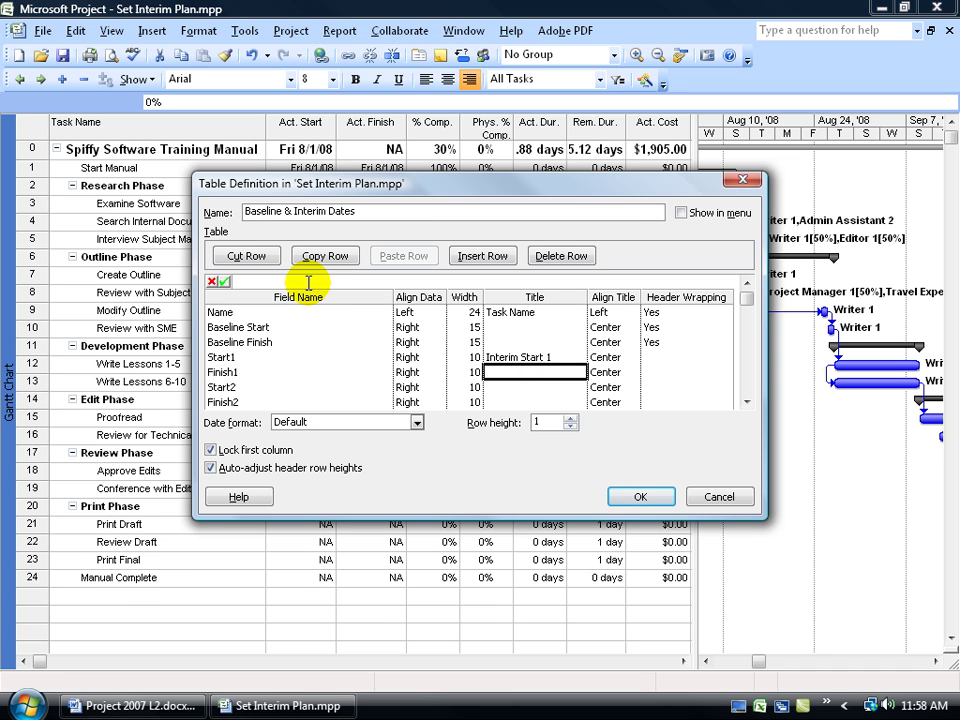
{"action": "type", "text": "Interim Finish 1"}
{"action": "key", "text": "Return"}
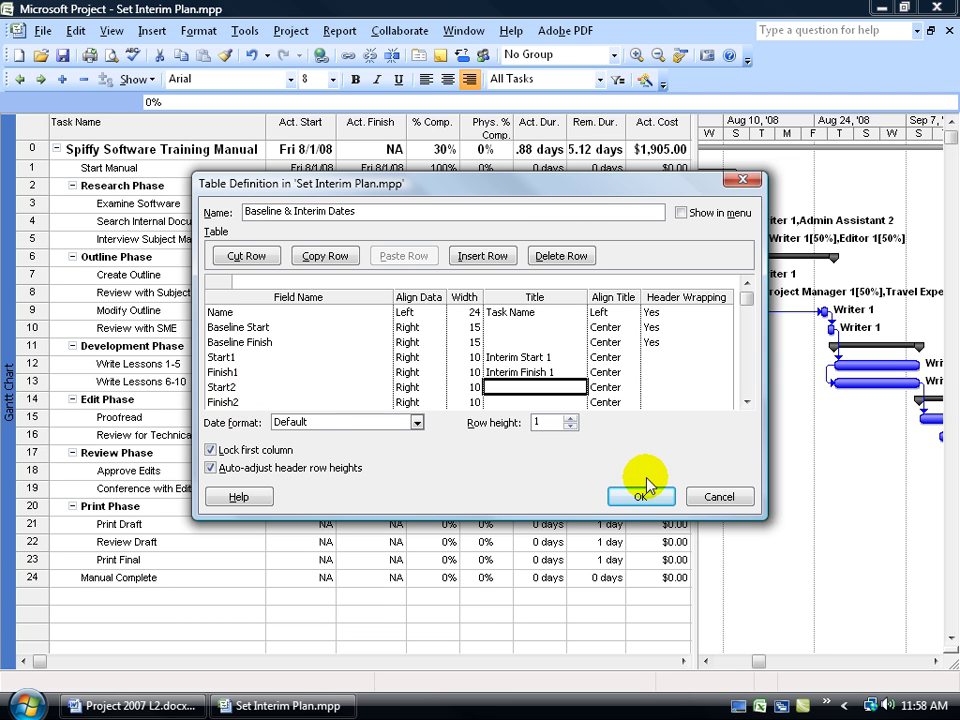
Make the new table show in the menu, save its definition, and close the table list without applying it
{"action": "left_click", "coordinate": [694, 219]}
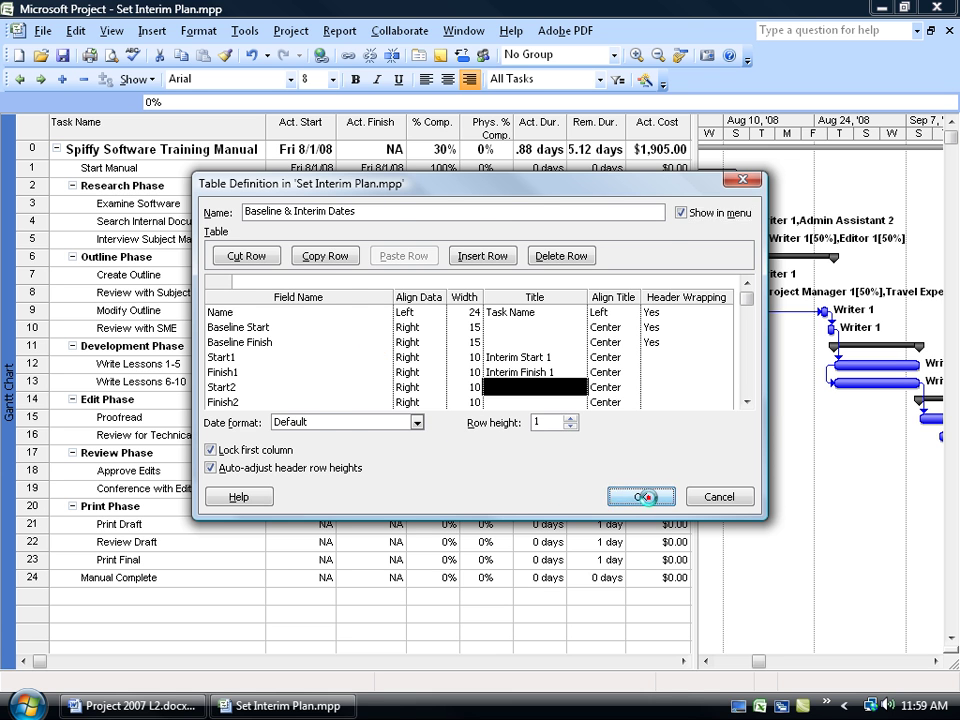
{"action": "left_click", "coordinate": [640, 496]}
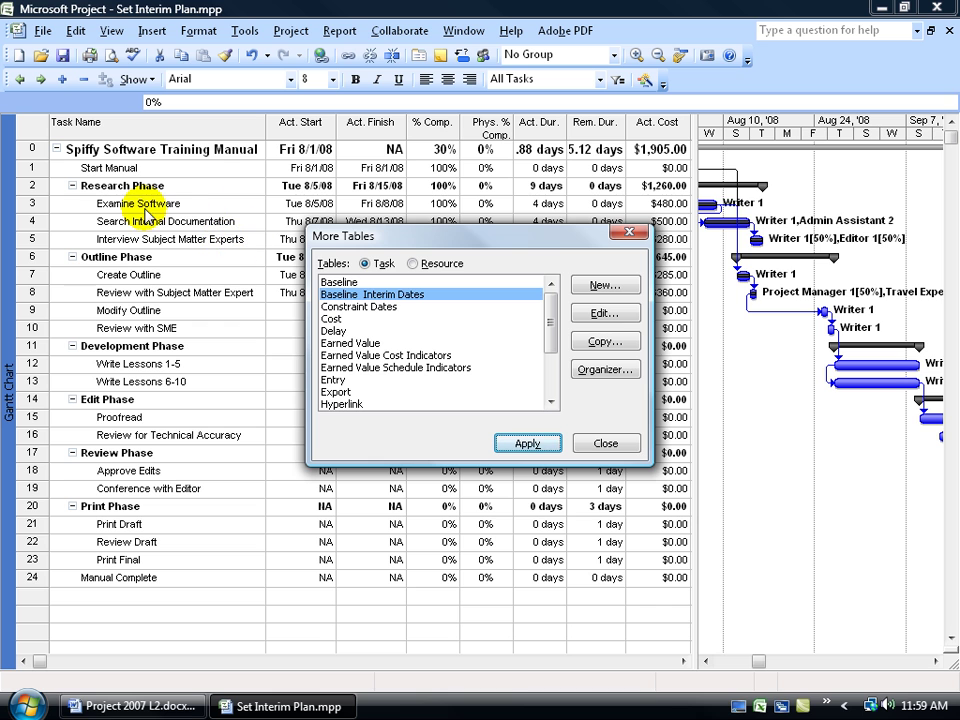
{"action": "left_click", "coordinate": [610, 443]}
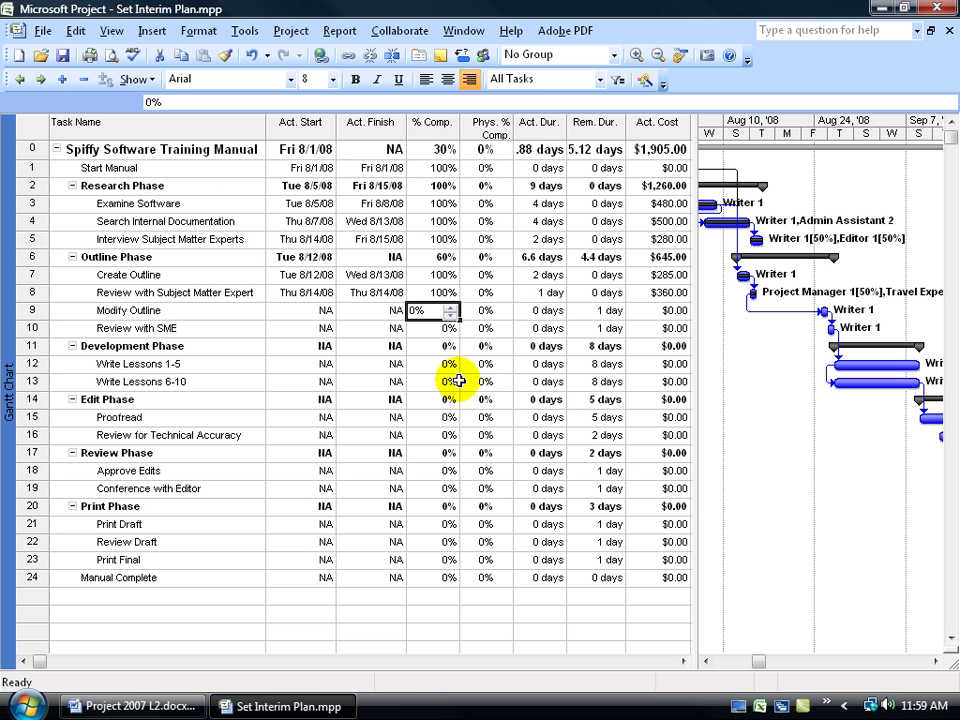
Check the definition of the Baseline & Interim Dates task table without editing it, and apply that table to the Gantt Chart
{"action": "left_click", "coordinate": [111, 31]}
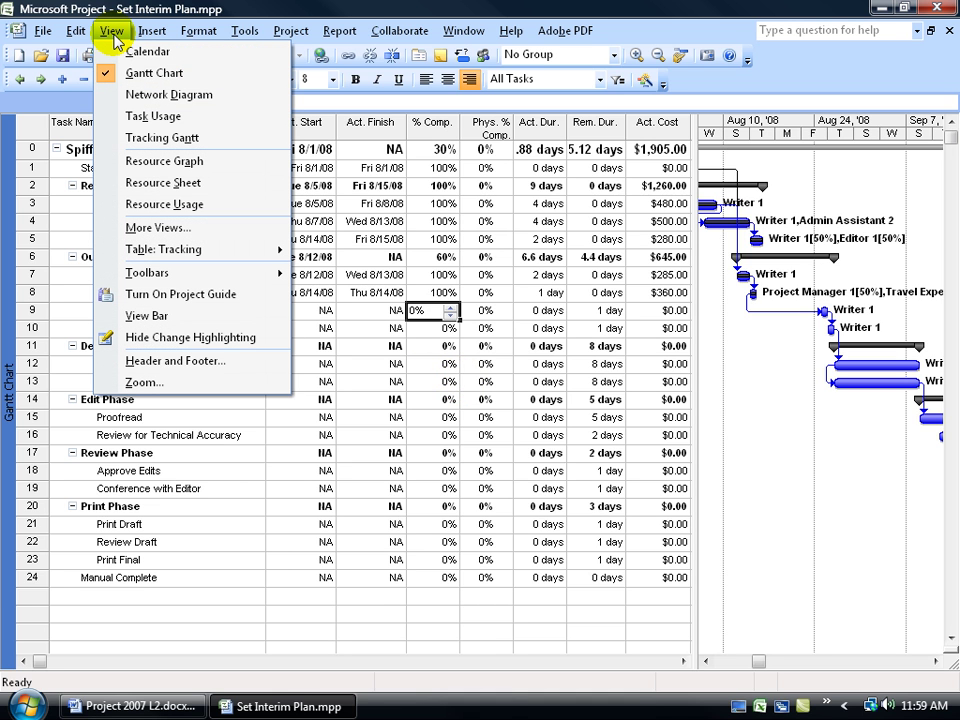
{"action": "mouse_move", "coordinate": [137, 248]}
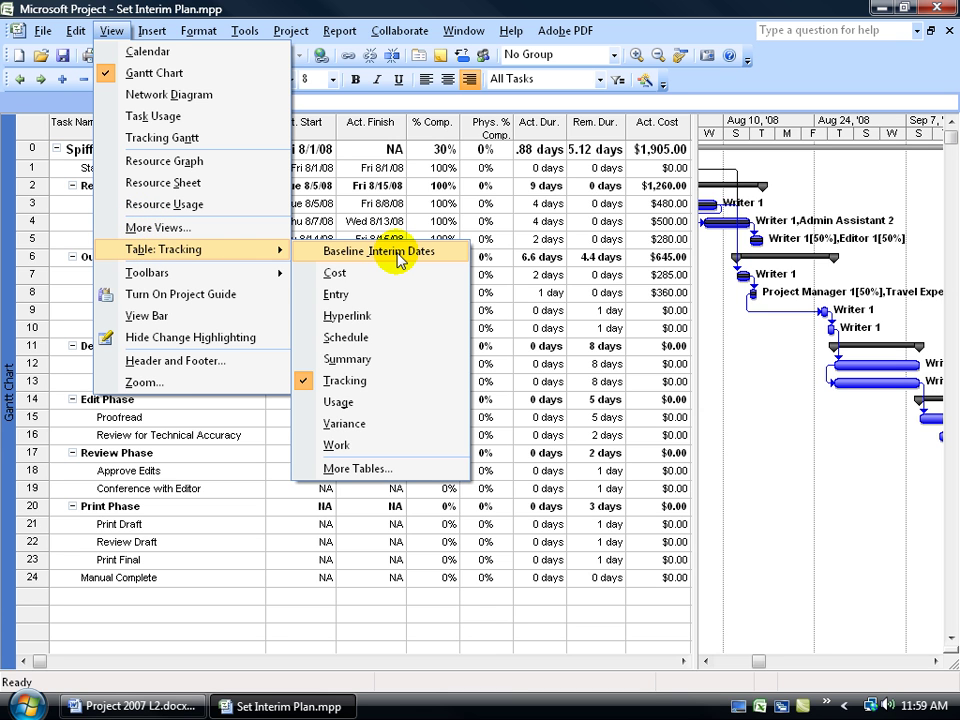
{"action": "left_click", "coordinate": [382, 469]}
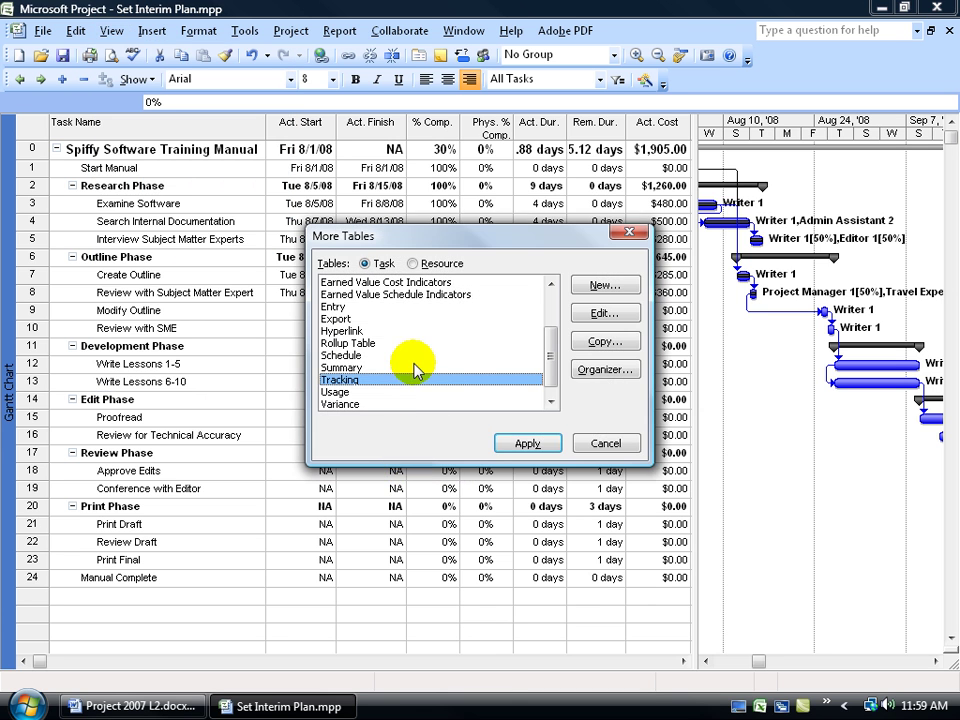
{"action": "scroll", "coordinate": [470, 368], "scroll_direction": "up", "scroll_amount": 2}
{"action": "left_click", "coordinate": [400, 295]}
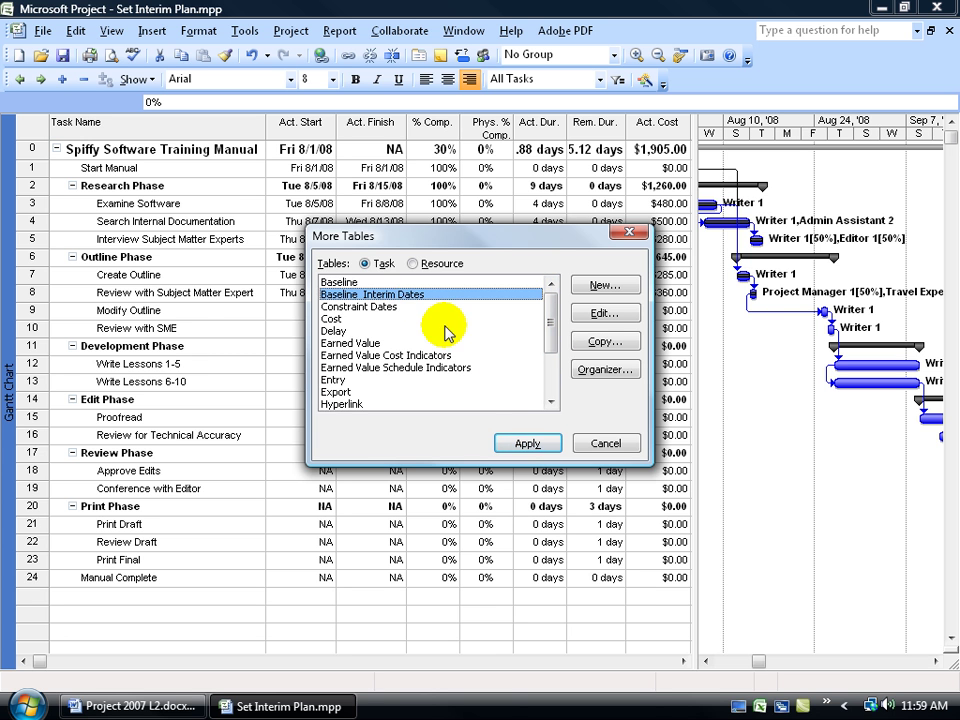
{"action": "left_click", "coordinate": [588, 314]}
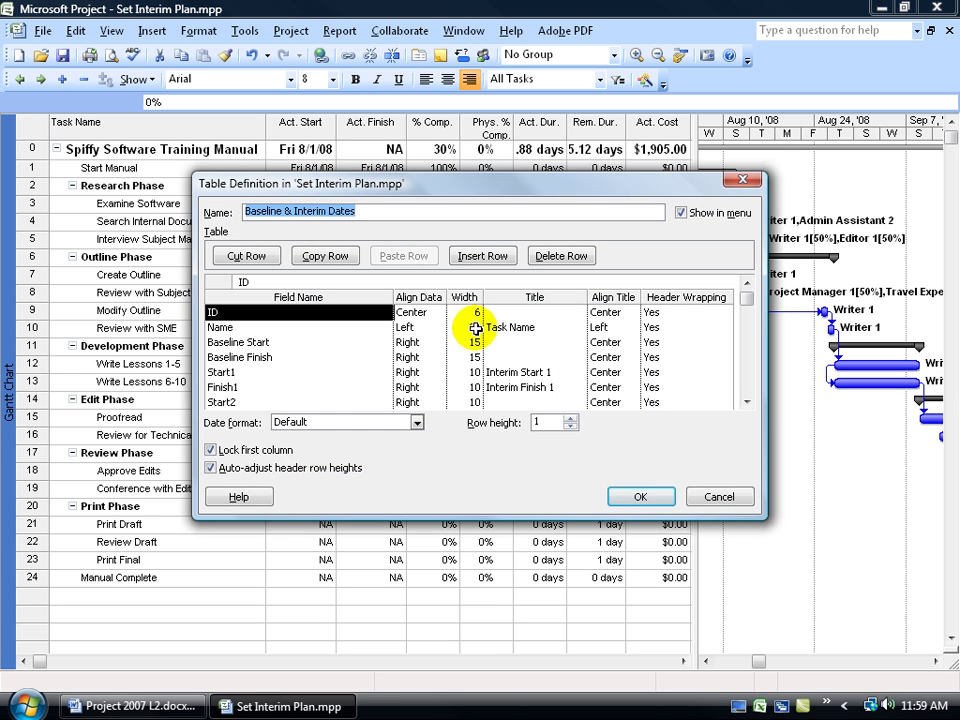
{"action": "left_click", "coordinate": [719, 497]}
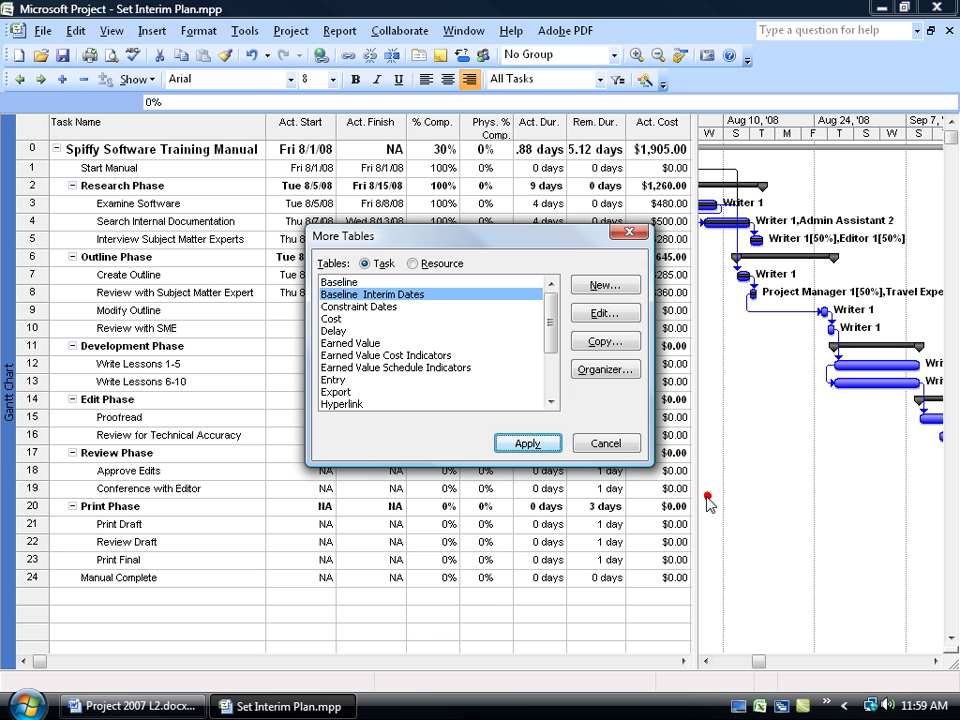
{"action": "left_click", "coordinate": [527, 443]}
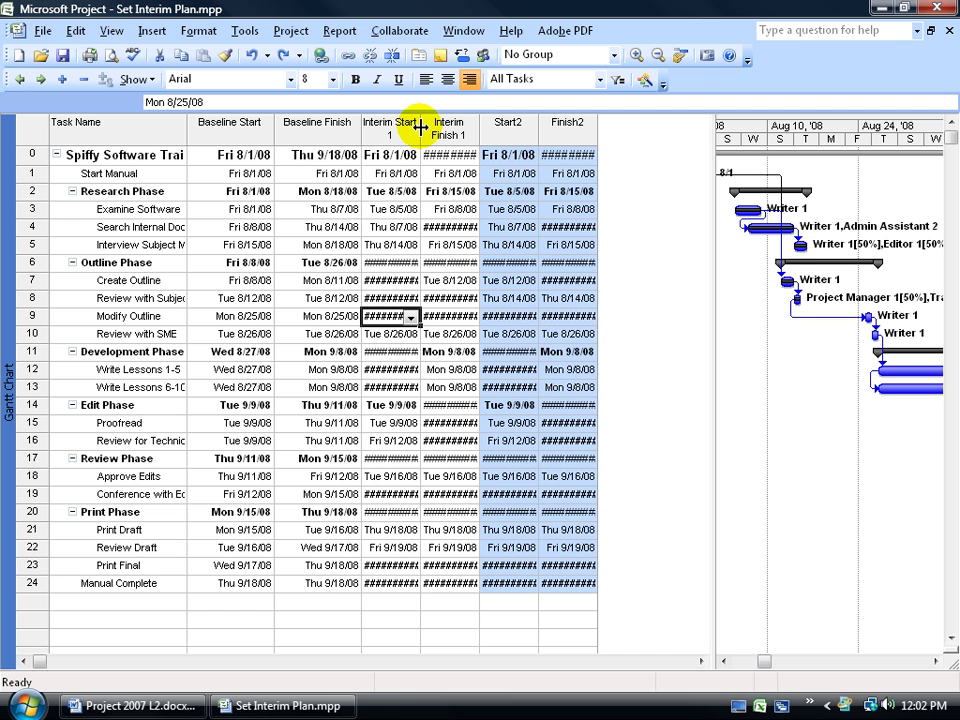
Fit the widths of the Interim Start 1, Interim Finish 1, Start2 and Finish2 columns to their contents
{"action": "double_click", "coordinate": [420, 127]}
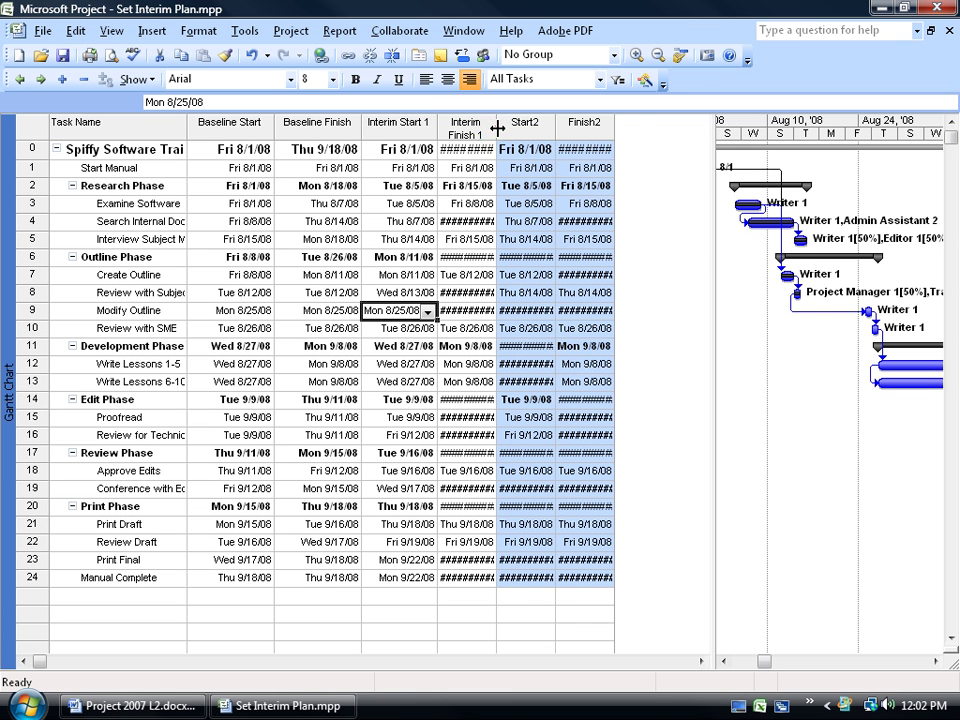
{"action": "double_click", "coordinate": [495, 126]}
{"action": "double_click", "coordinate": [578, 127]}
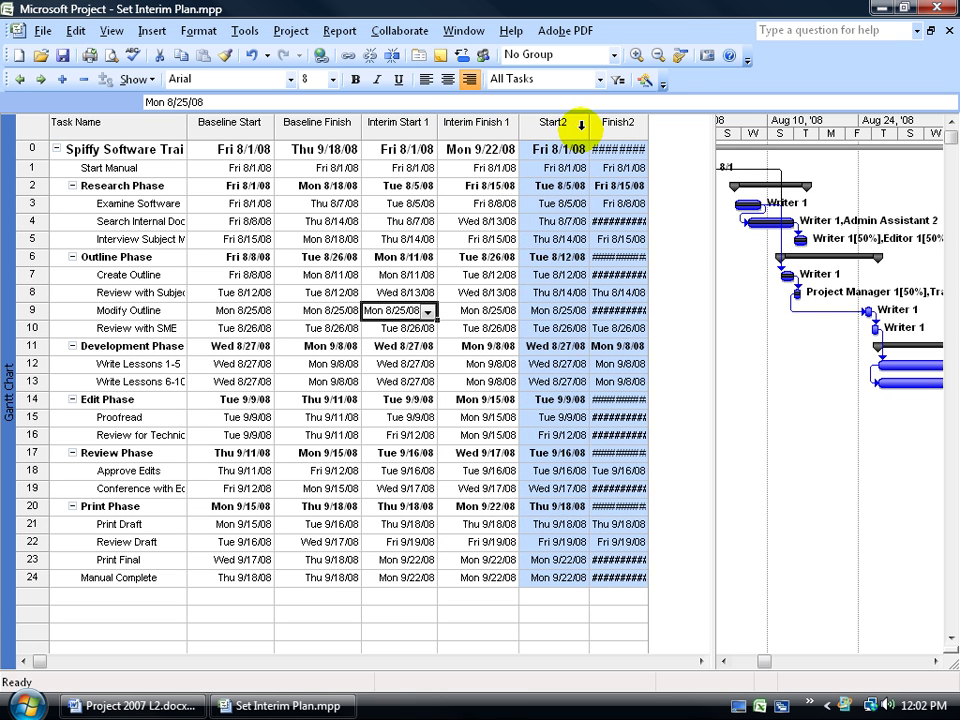
{"action": "double_click", "coordinate": [650, 122]}
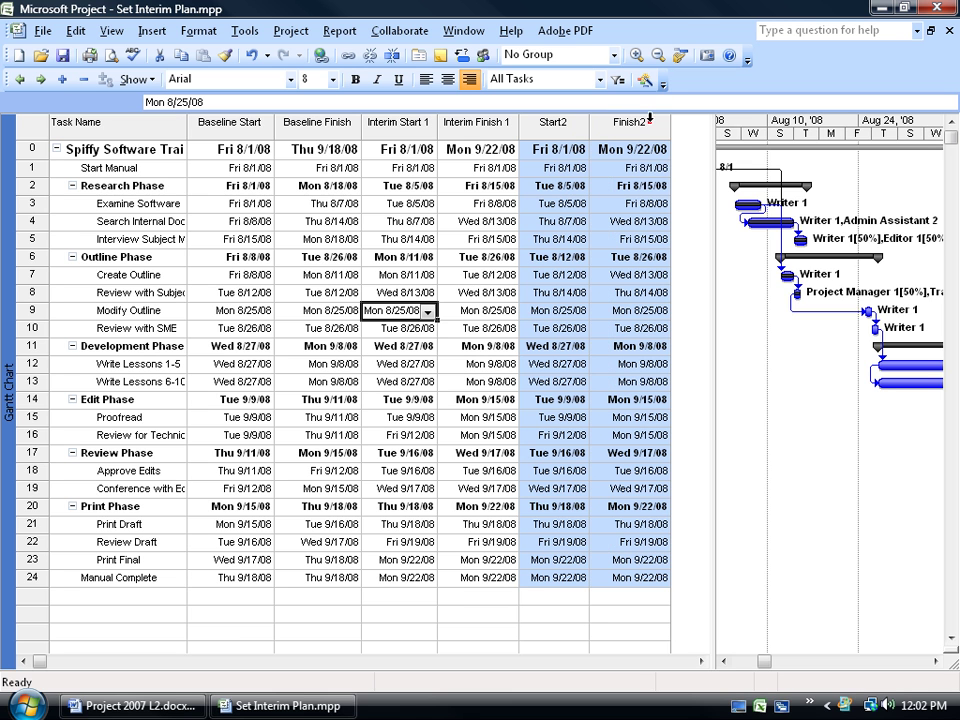
Move the Interim Start 1 column so that it directly follows Baseline Start
{"action": "left_click", "coordinate": [233, 204]}
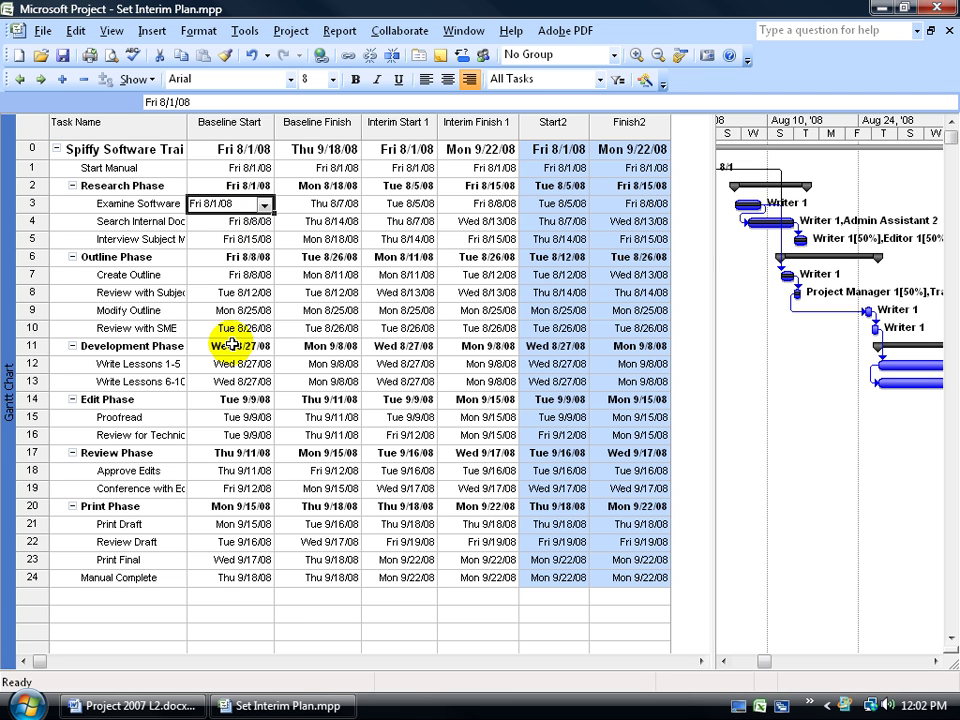
{"action": "left_click", "coordinate": [403, 204]}
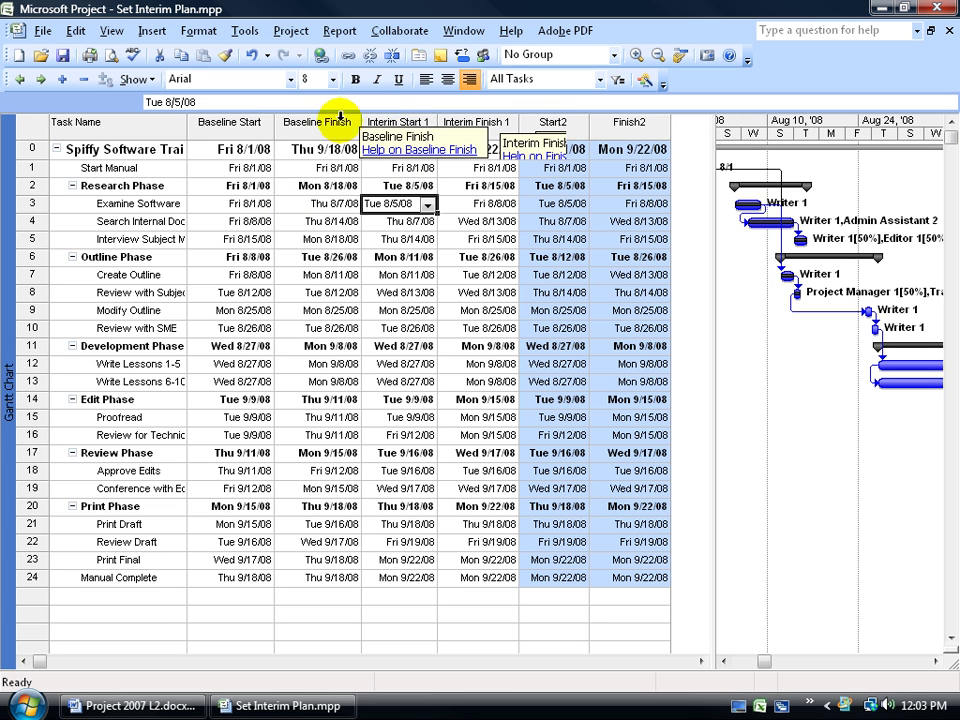
{"action": "left_click", "coordinate": [401, 124]}
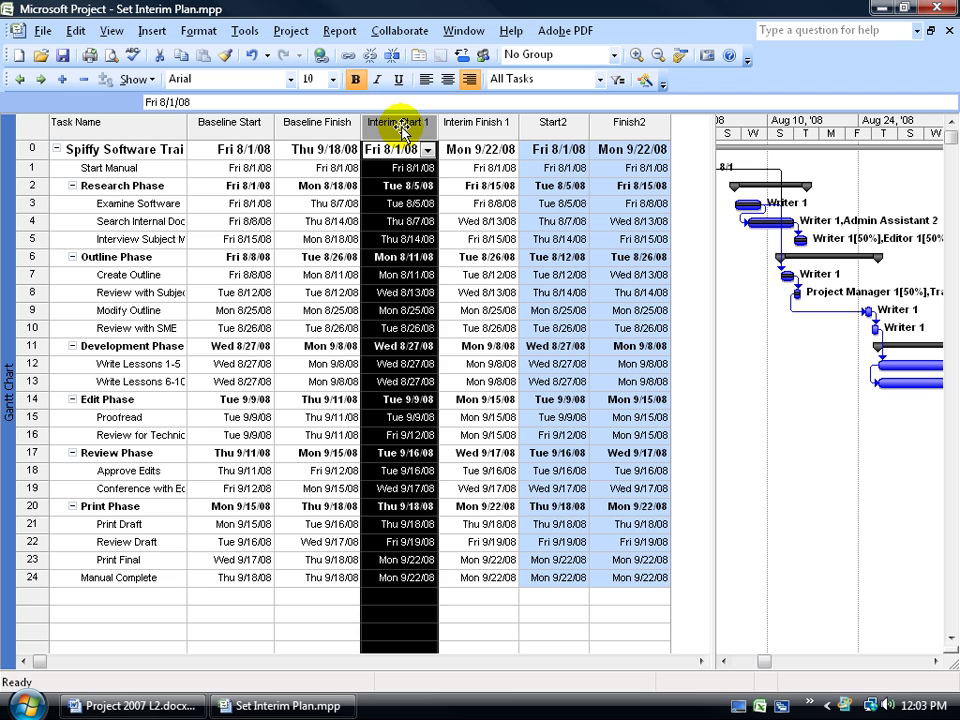
{"action": "left_click_drag", "start_coordinate": [274, 124], "coordinate": [268, 152]}
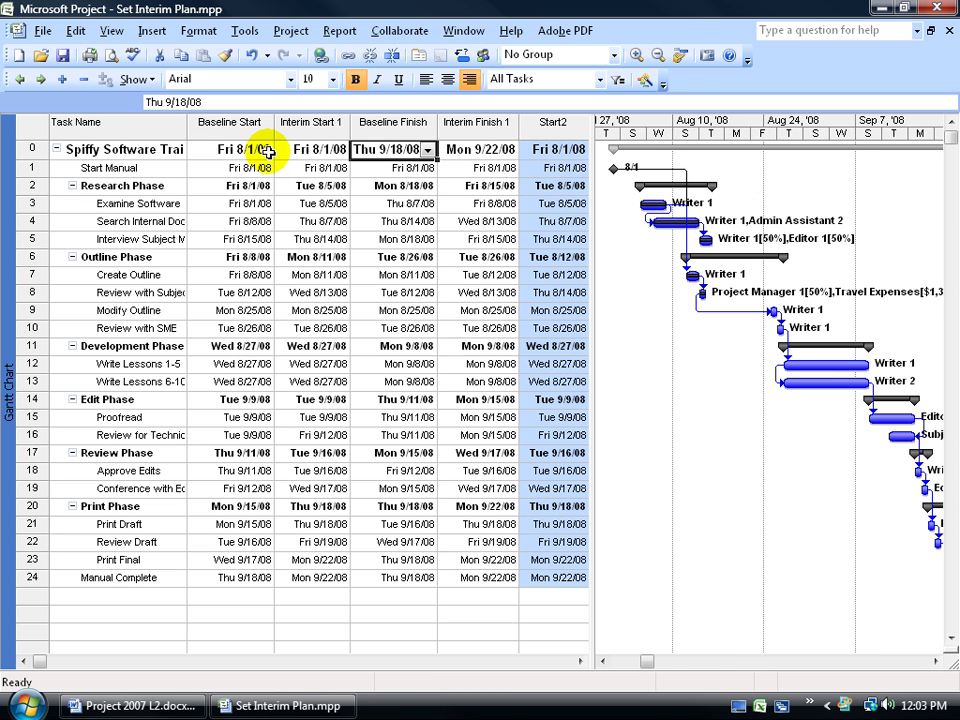
Move the Start2 column between Interim Start 1 and Baseline Finish, and bring the task names back into view
{"action": "left_click", "coordinate": [553, 122]}
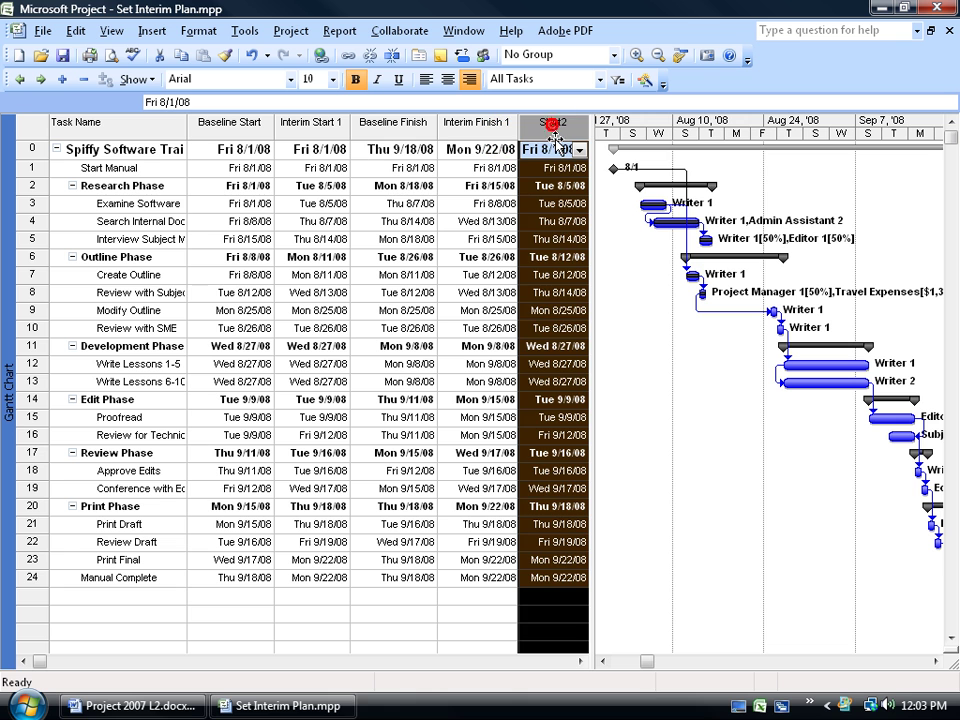
{"action": "left_click_drag", "start_coordinate": [553, 124], "coordinate": [350, 135]}
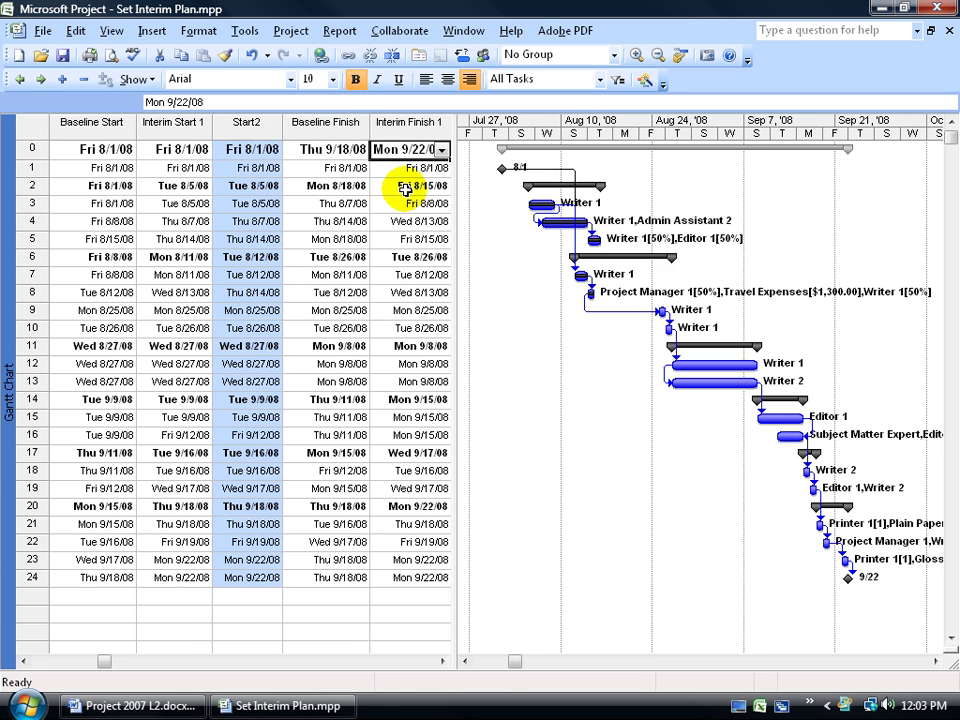
{"action": "left_click", "coordinate": [24, 661]}
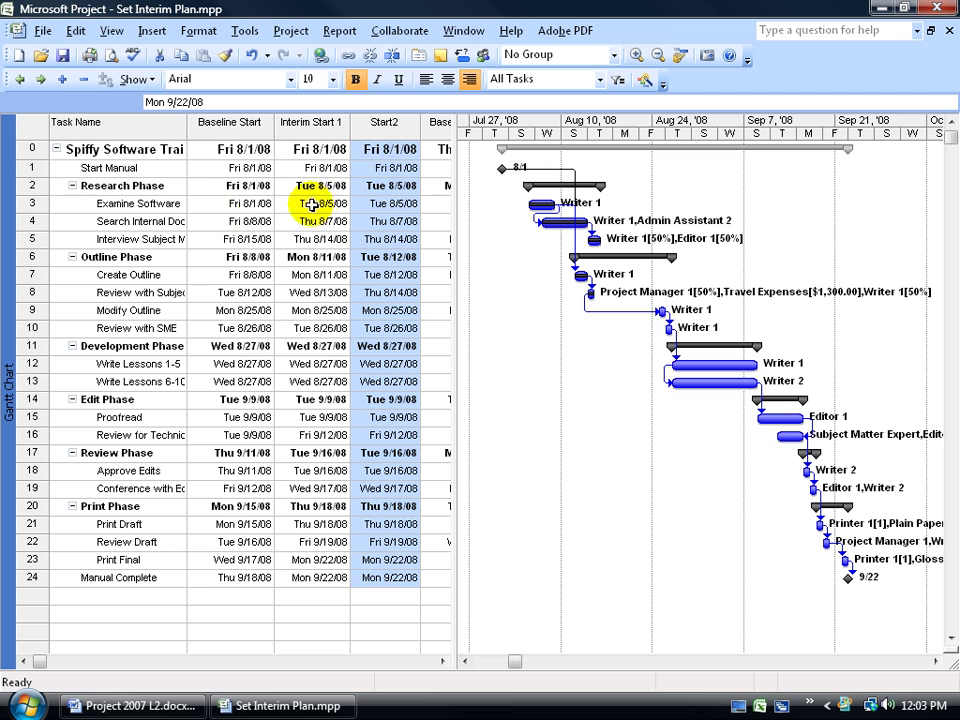
Compare the baseline and interim start dates for Examine Software, Interview Subject Matter Experts and Create Outline
{"action": "left_click", "coordinate": [250, 203]}
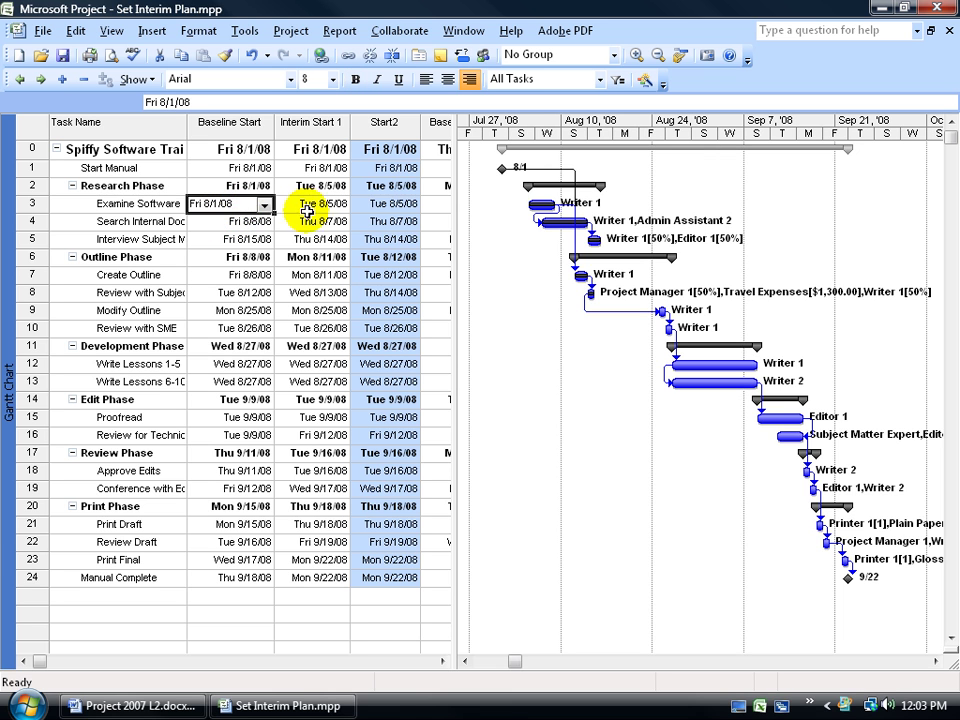
{"action": "left_click", "coordinate": [310, 206]}
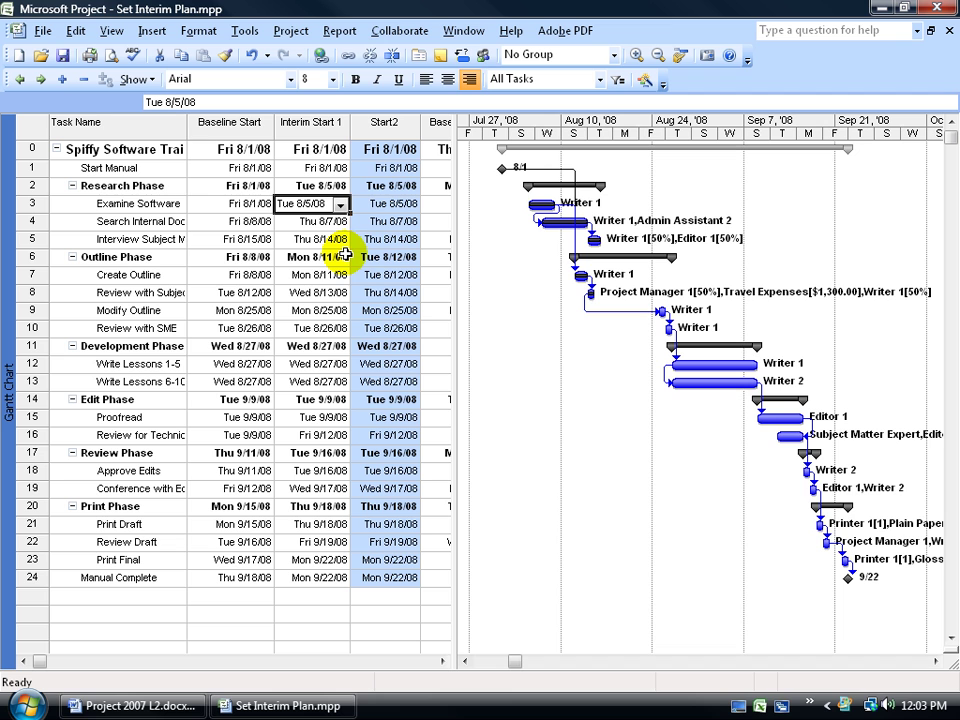
{"action": "left_click", "coordinate": [248, 239]}
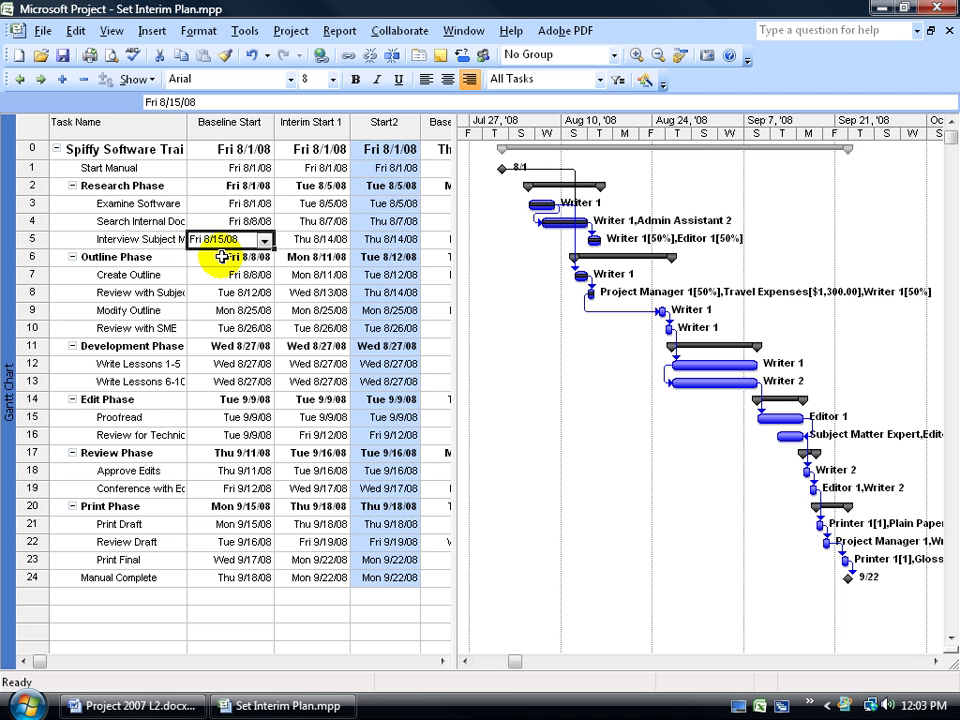
{"action": "left_click", "coordinate": [285, 240]}
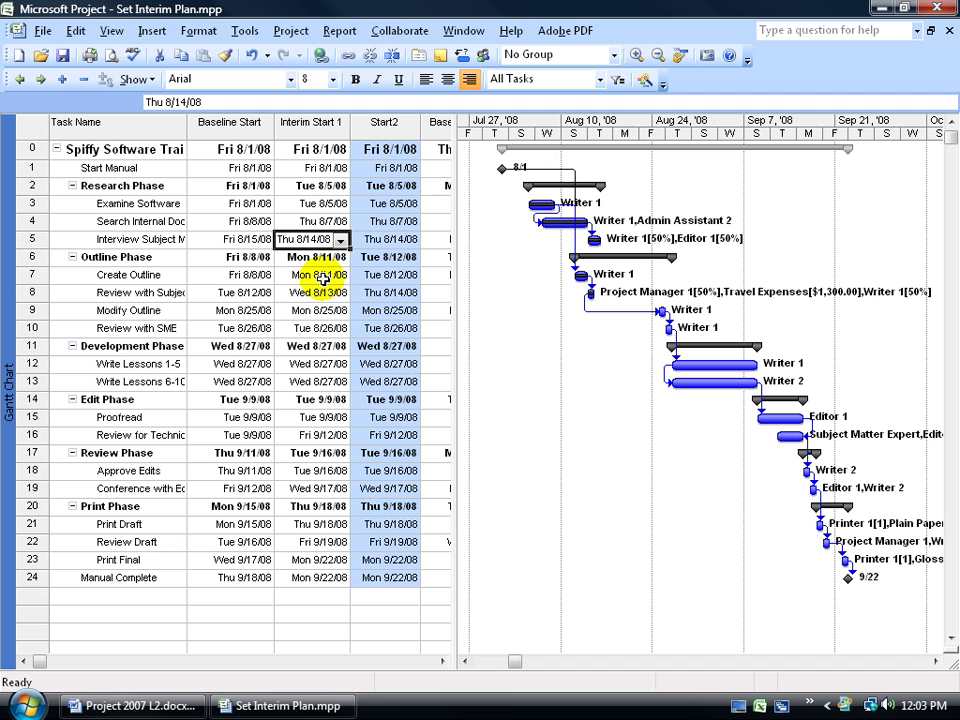
{"action": "left_click", "coordinate": [395, 240]}
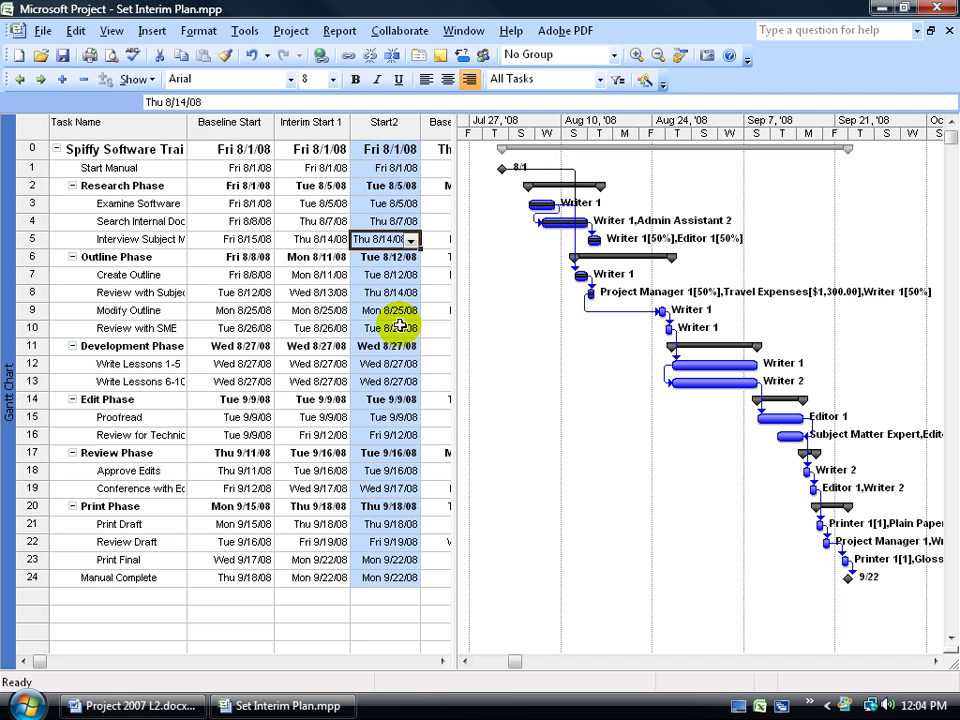
{"action": "left_click", "coordinate": [252, 274]}
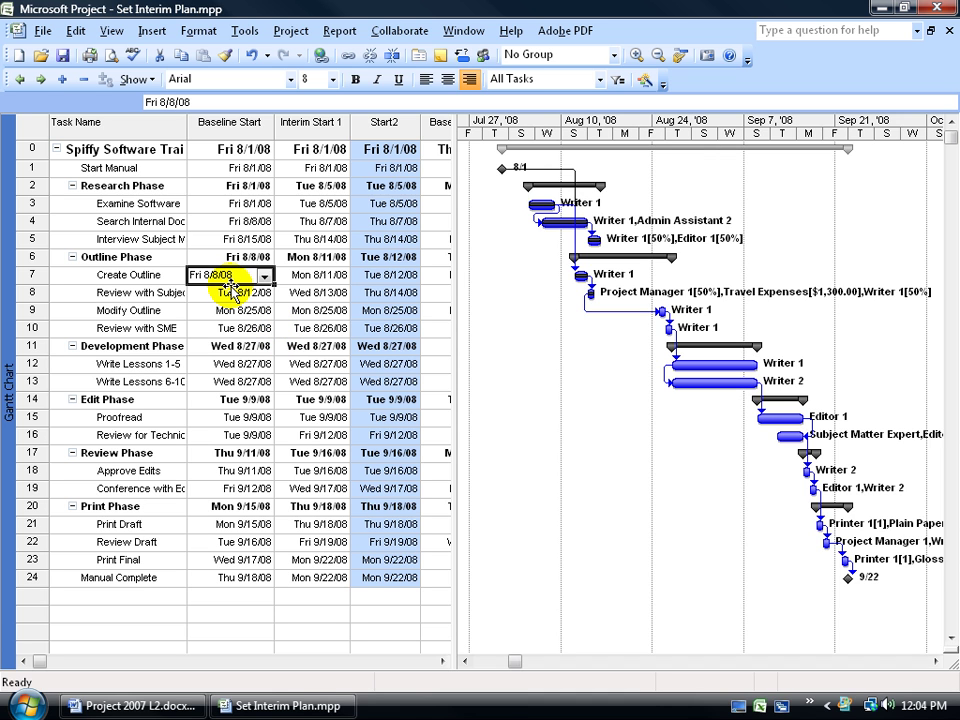
{"action": "left_click", "coordinate": [314, 275]}
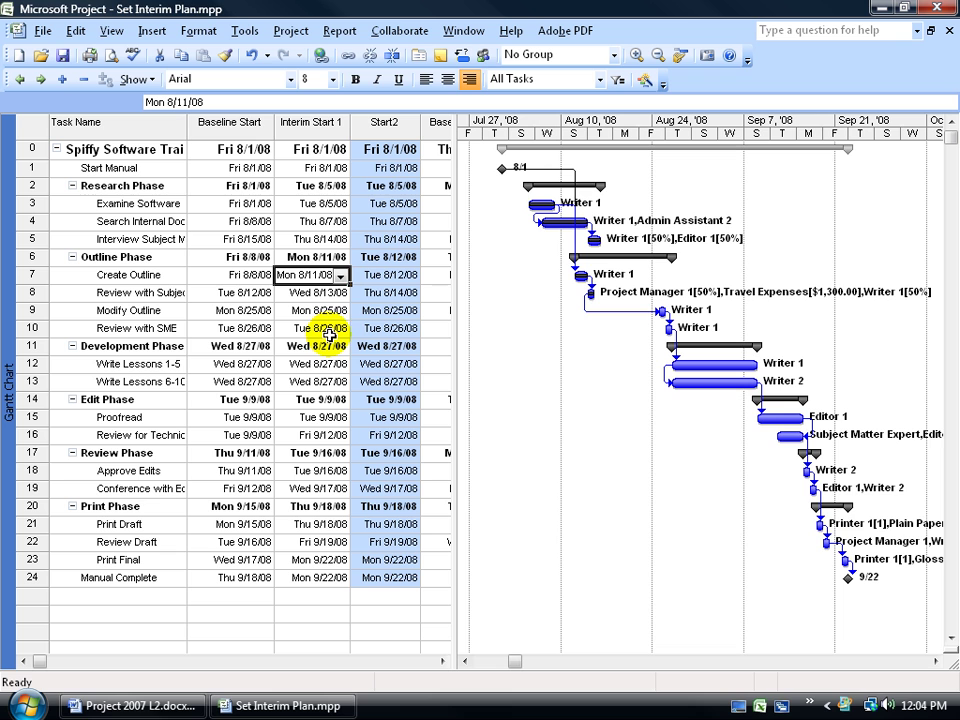
{"action": "left_click", "coordinate": [379, 275]}
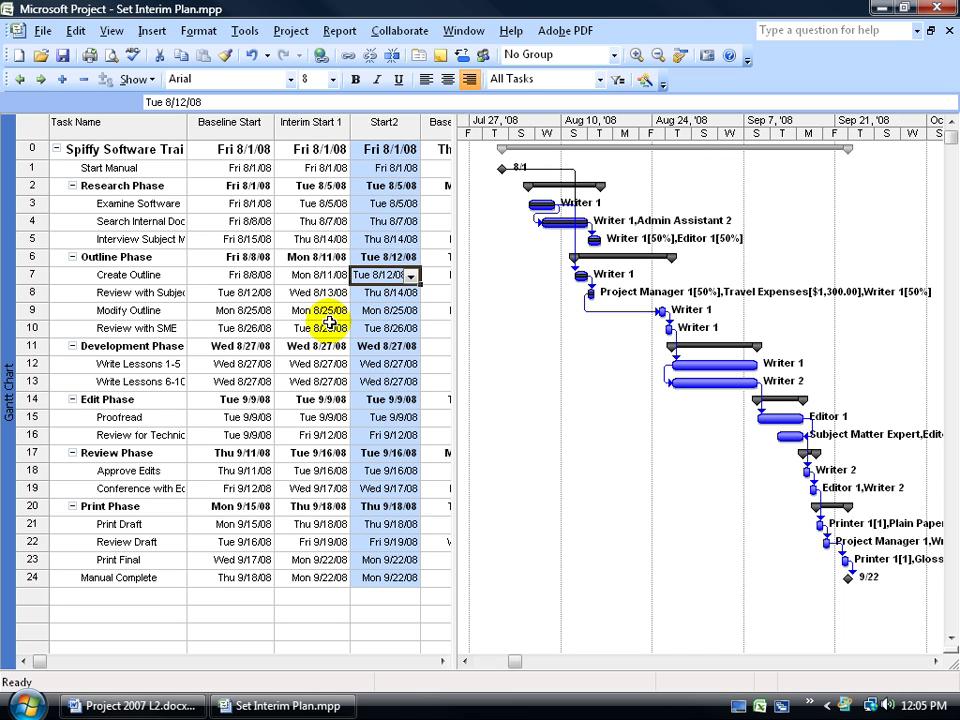
Review the Clear Baseline options for clearing the Start1/Finish1 interim plan for the entire project, and close them without clearing anything
{"action": "left_click", "coordinate": [246, 31]}
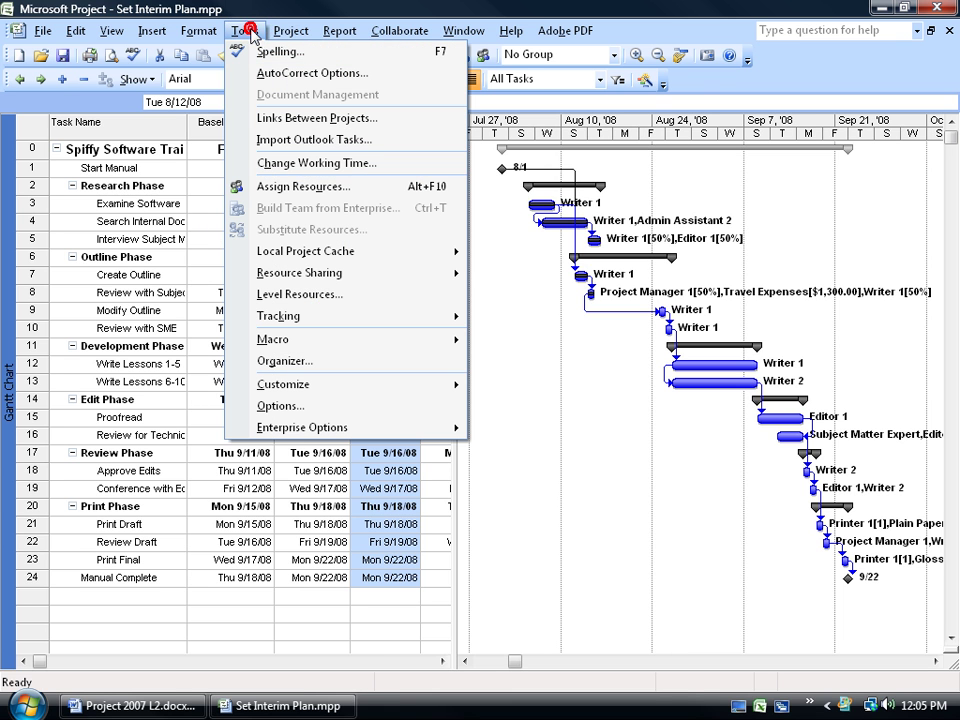
{"action": "mouse_move", "coordinate": [318, 318]}
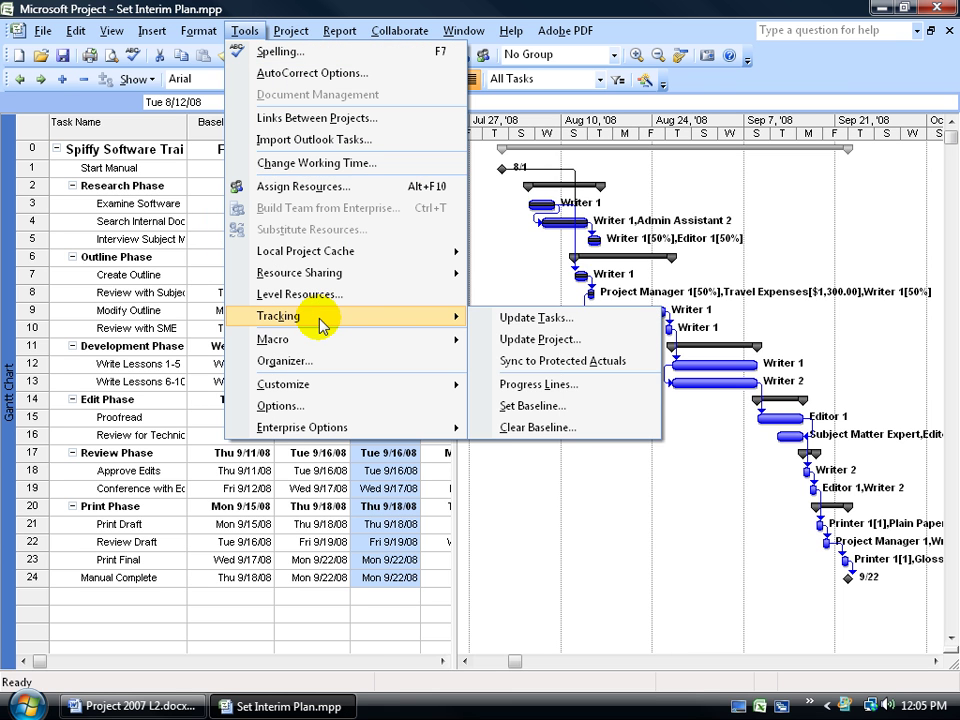
{"action": "left_click", "coordinate": [564, 430]}
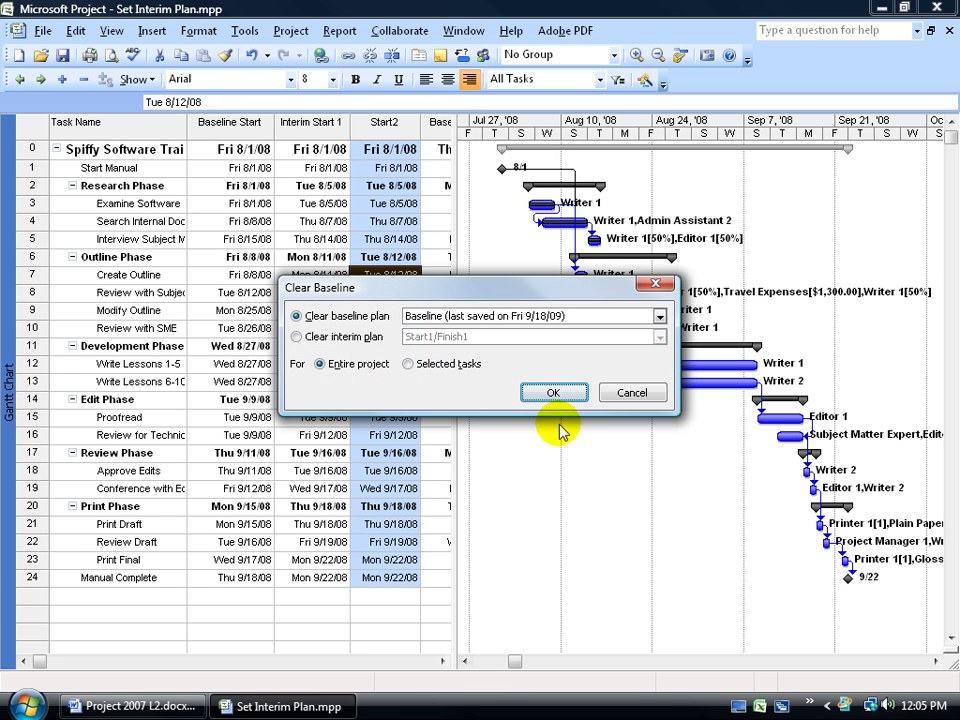
{"action": "left_click", "coordinate": [345, 337]}
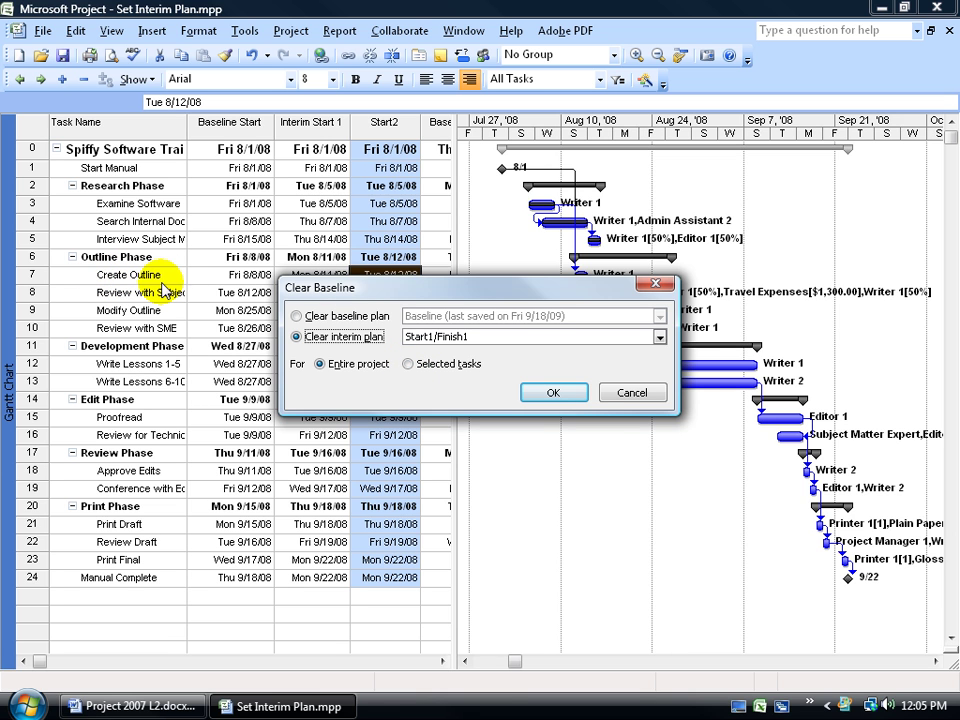
{"action": "left_click_drag", "start_coordinate": [330, 288], "coordinate": [365, 292]}
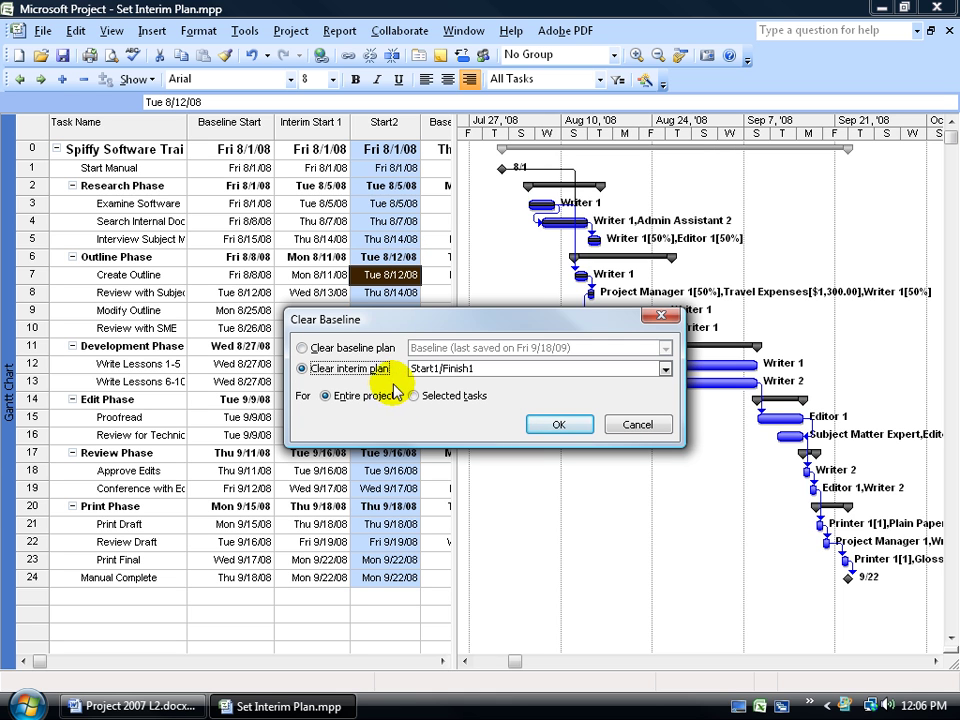
{"action": "left_click", "coordinate": [628, 425]}
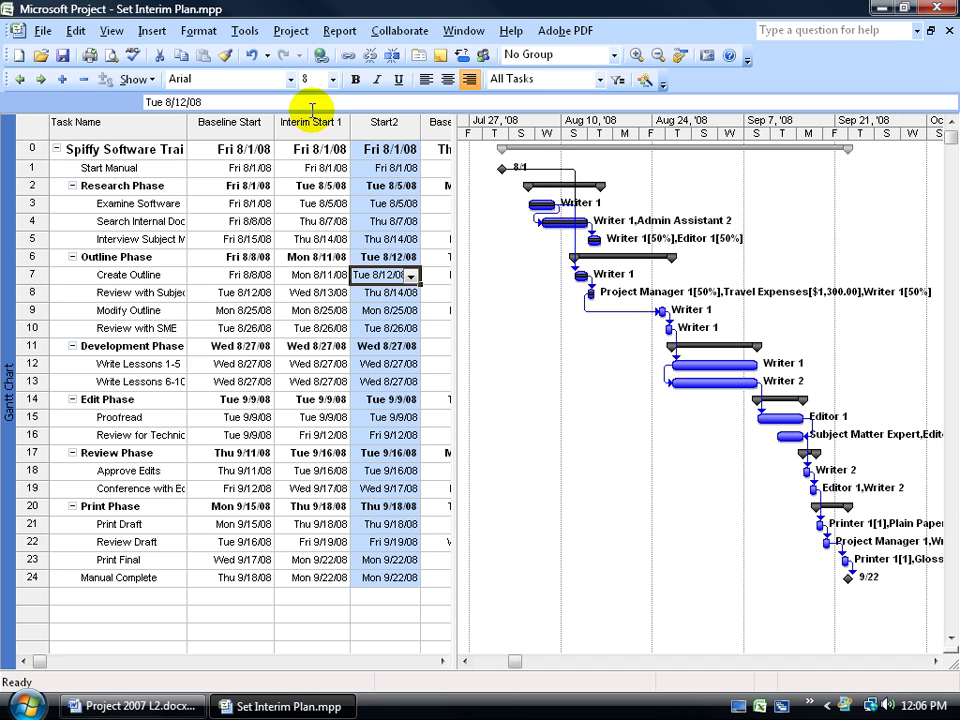
Review the Set Baseline options for saving an interim plan from Start/Finish into Start1/Finish1, and close them without saving a plan
{"action": "left_click", "coordinate": [245, 32]}
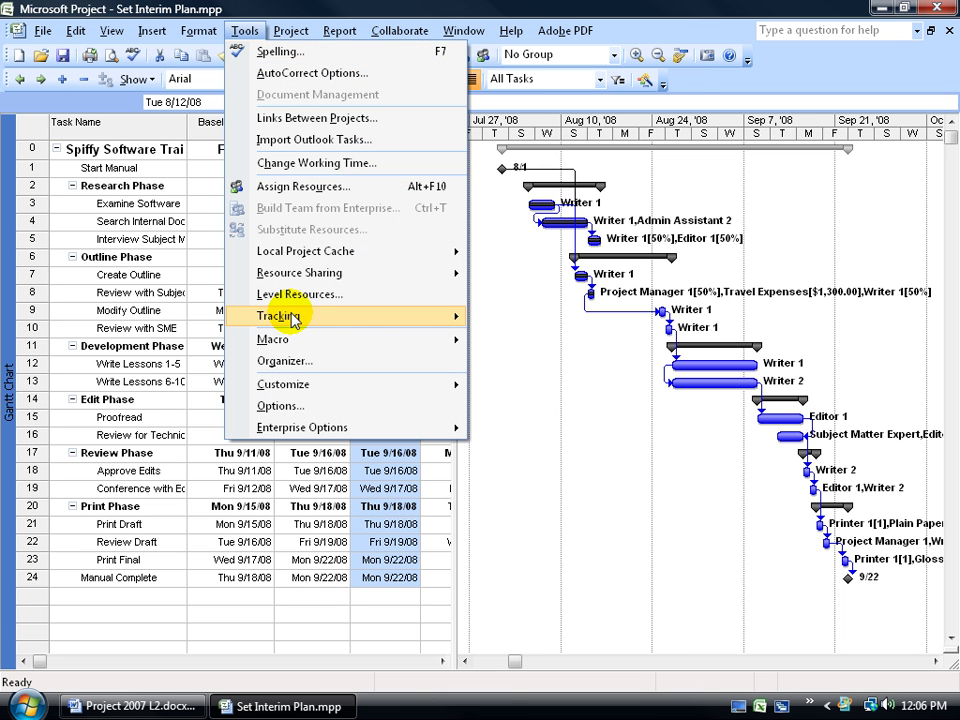
{"action": "mouse_move", "coordinate": [358, 315]}
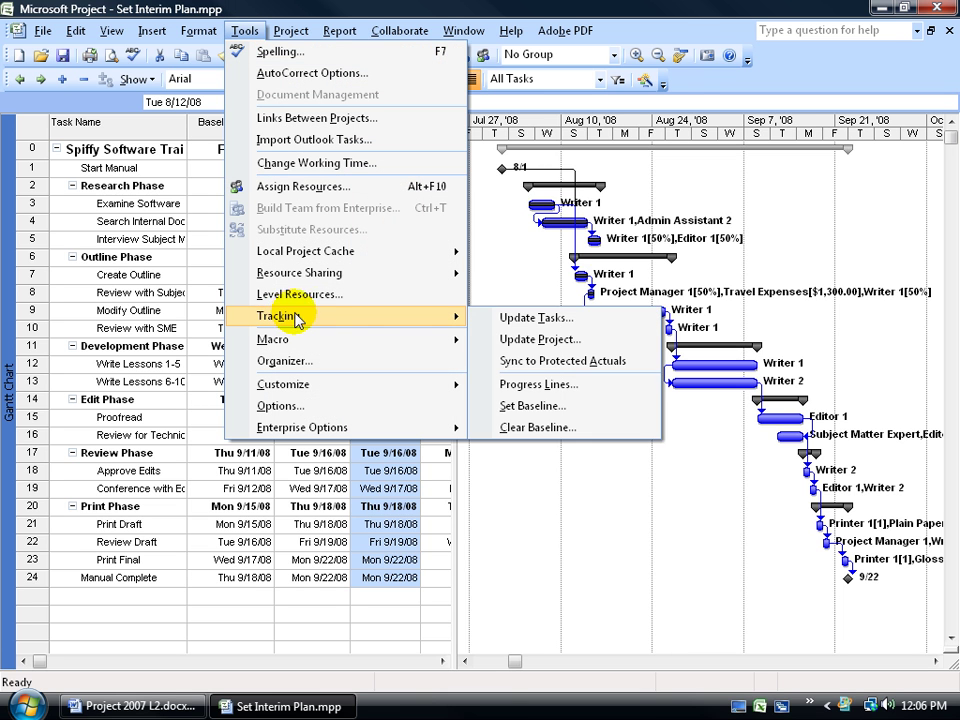
{"action": "left_click", "coordinate": [535, 406]}
{"action": "left_click", "coordinate": [349, 264]}
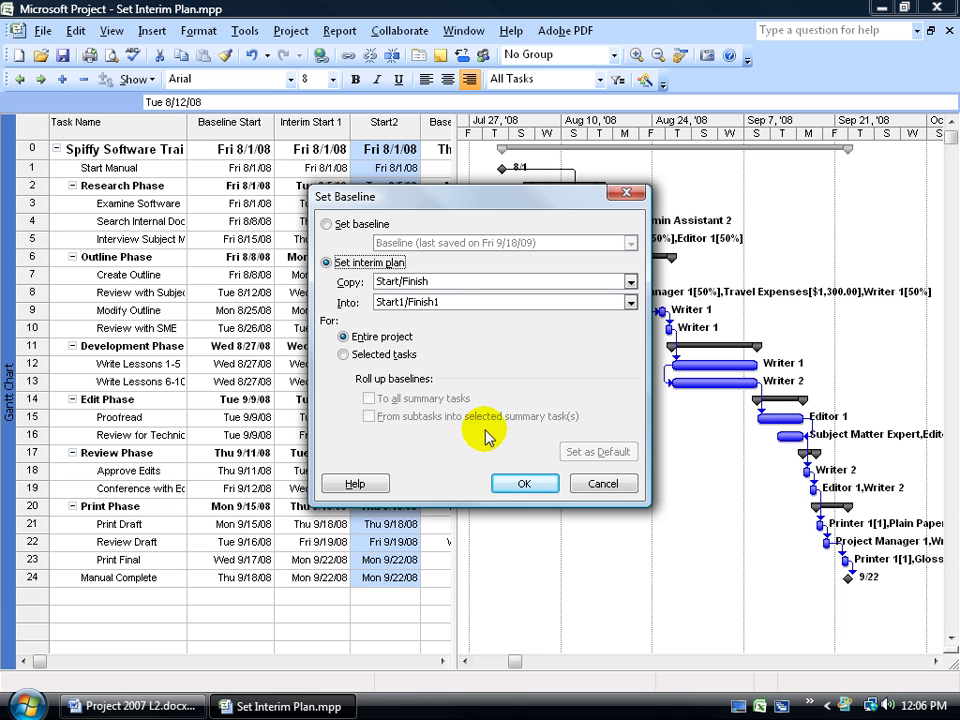
{"action": "left_click", "coordinate": [600, 486]}
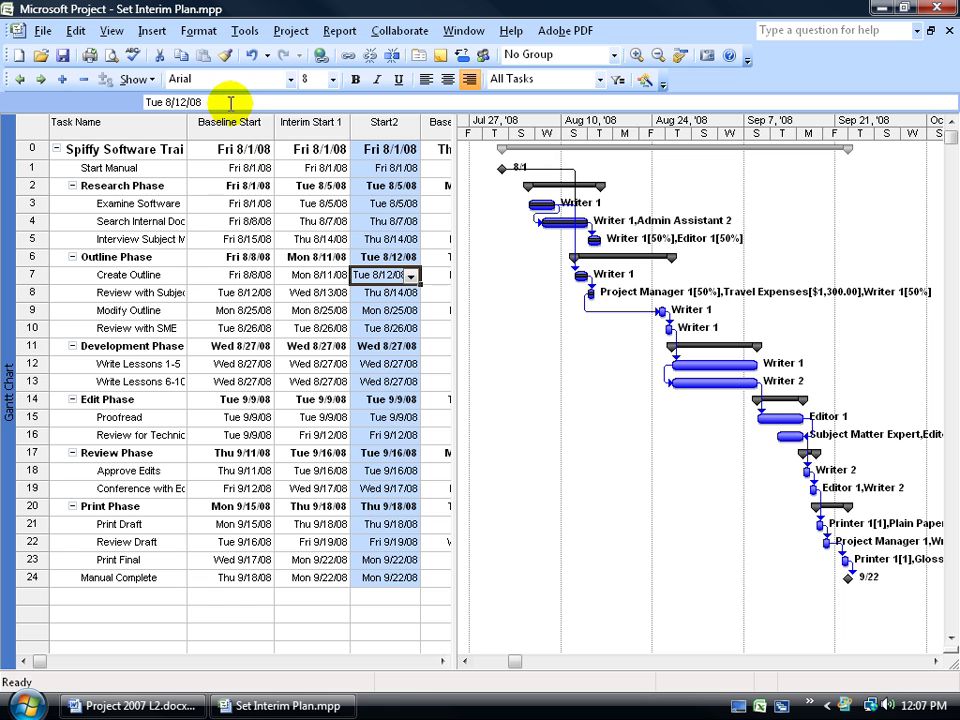
Open the definition of the Baseline & Interim Dates task table for editing
{"action": "left_click", "coordinate": [109, 30]}
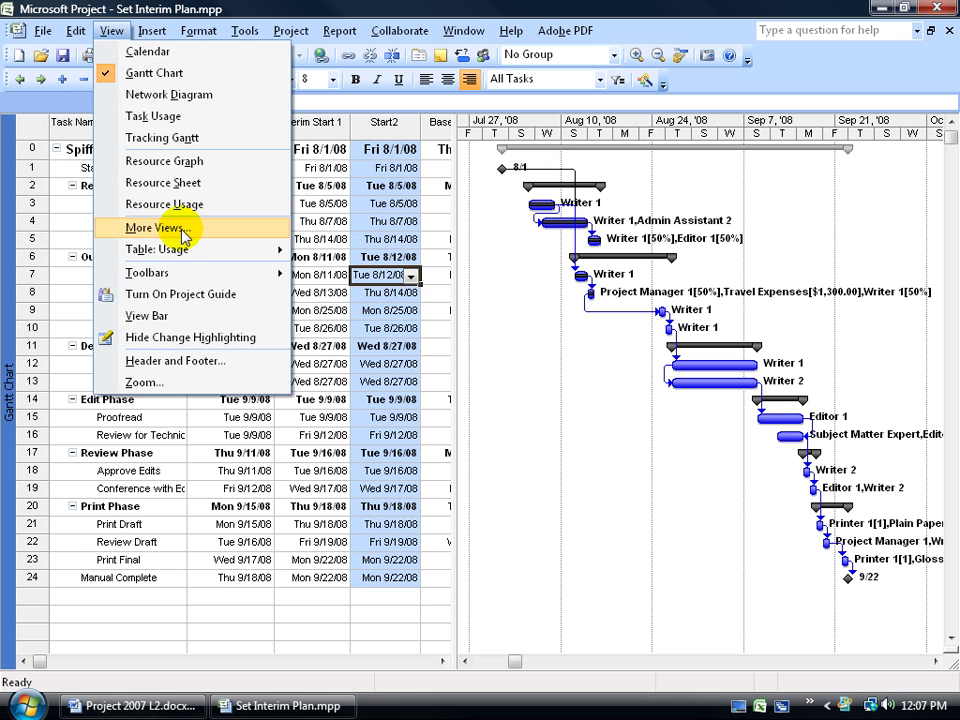
{"action": "mouse_move", "coordinate": [184, 251]}
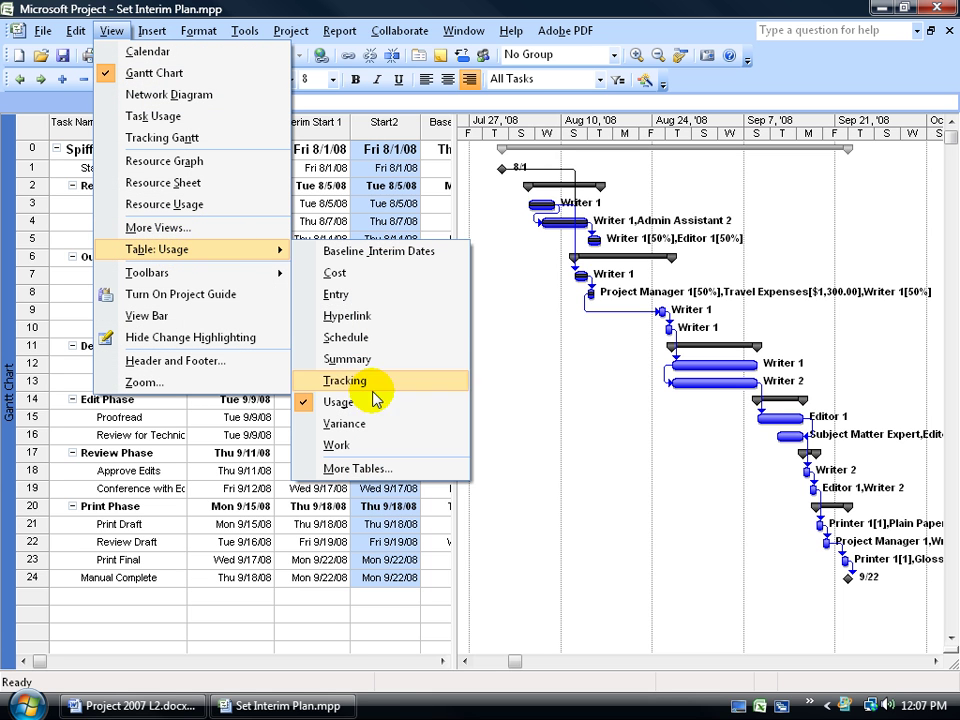
{"action": "left_click", "coordinate": [357, 468]}
{"action": "left_click_drag", "start_coordinate": [553, 392], "coordinate": [537, 317]}
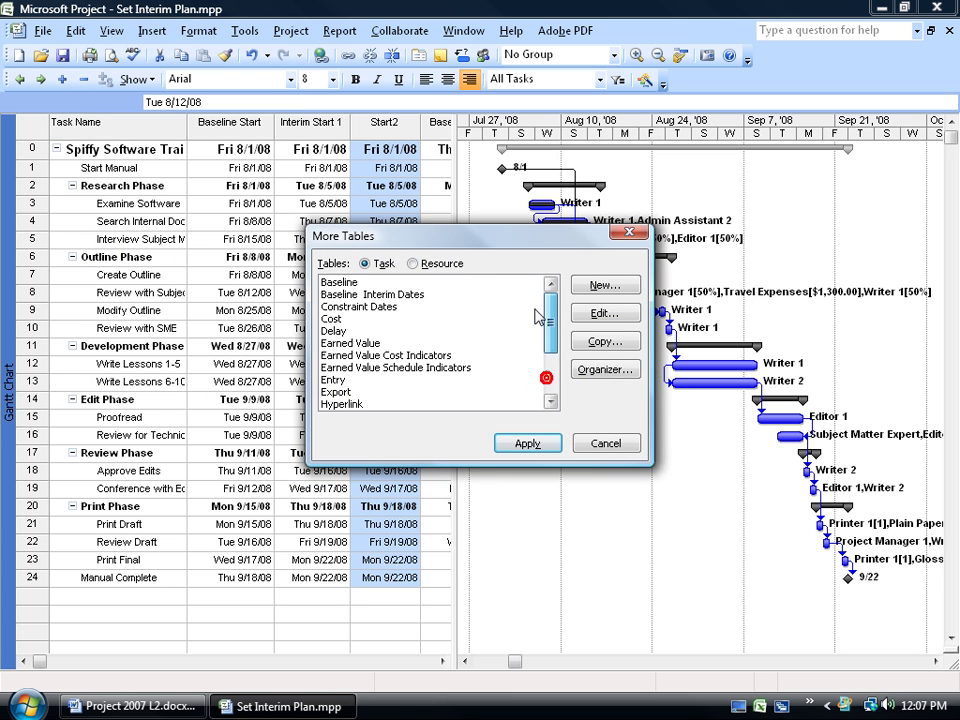
{"action": "left_click", "coordinate": [450, 296]}
{"action": "left_click", "coordinate": [600, 313]}
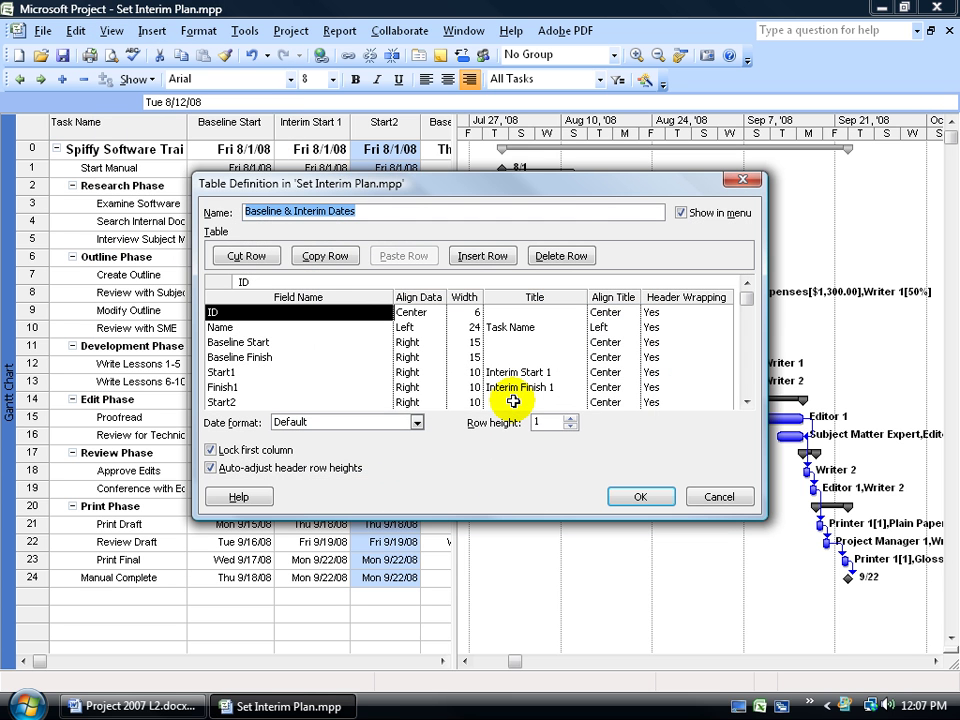
Move the Start1 field between Baseline Start and Baseline Finish in the table definition, save it, and apply the table to the Gantt Chart
{"action": "left_click", "coordinate": [242, 372]}
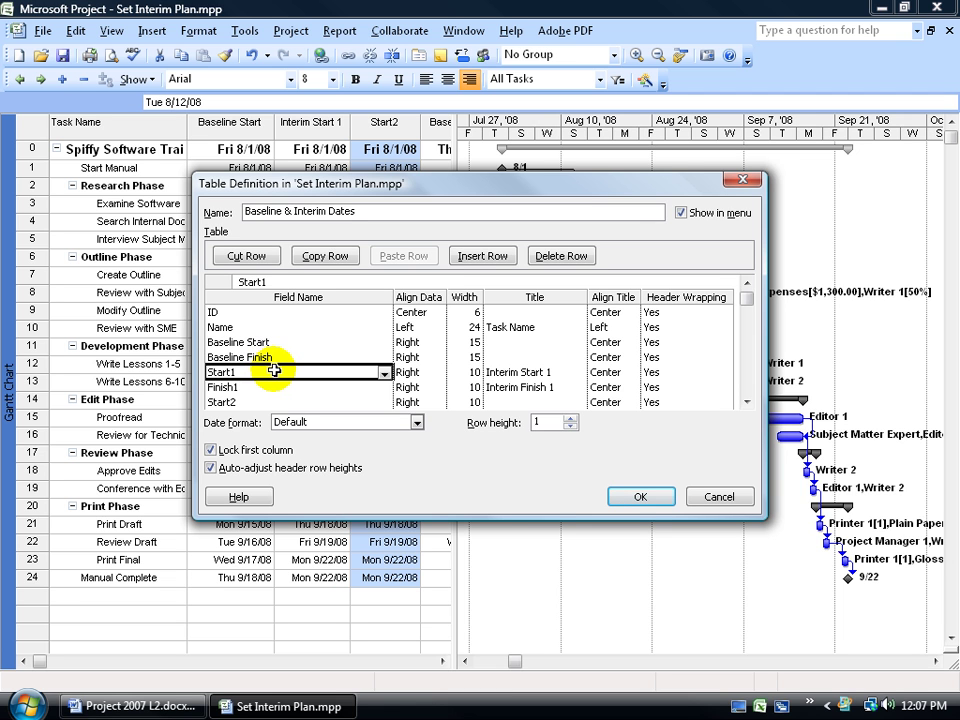
{"action": "key", "text": "ctrl+x"}
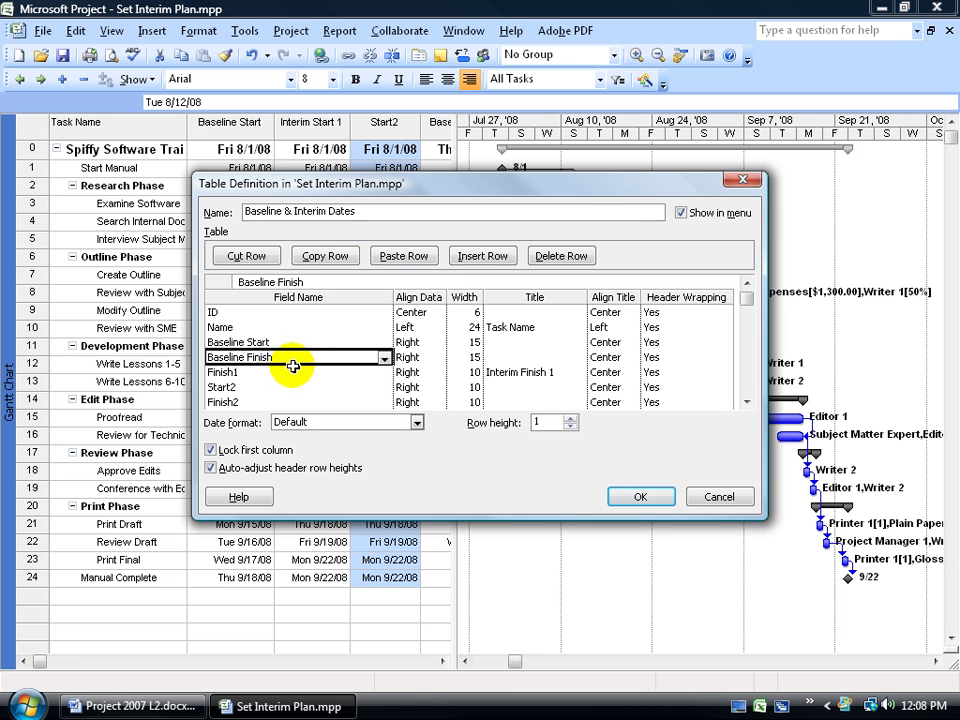
{"action": "left_click", "coordinate": [403, 256]}
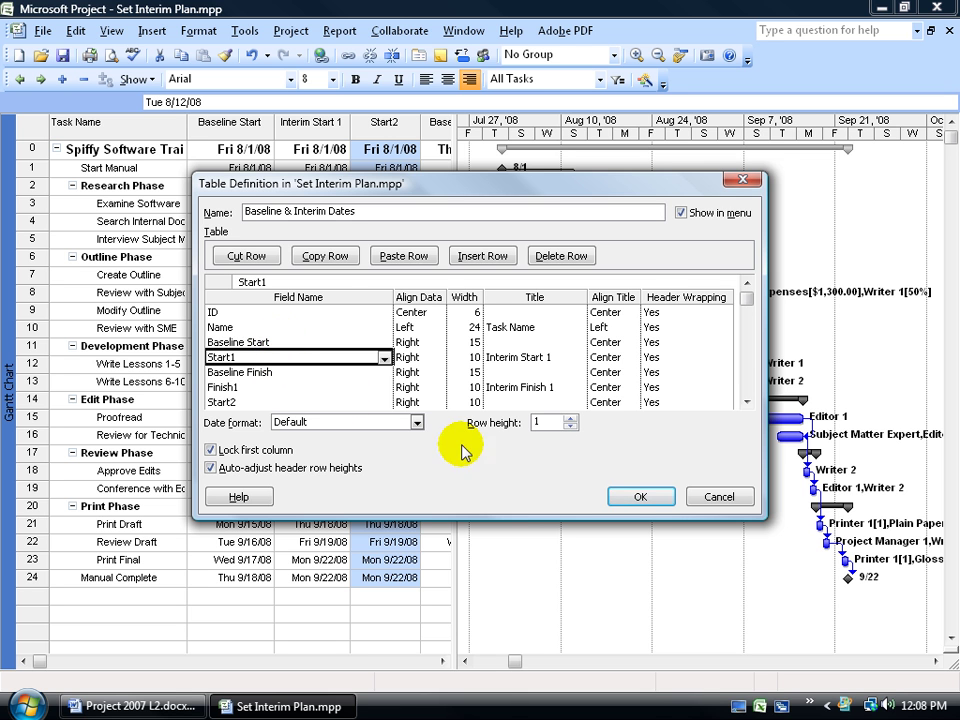
{"action": "left_click", "coordinate": [632, 494]}
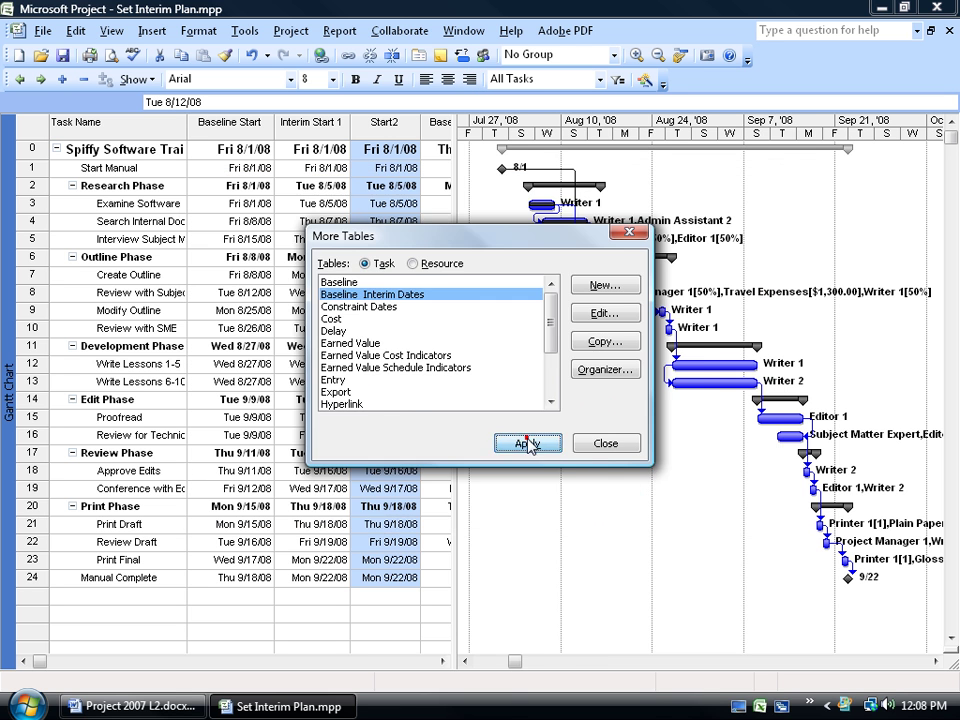
{"action": "left_click", "coordinate": [527, 445]}
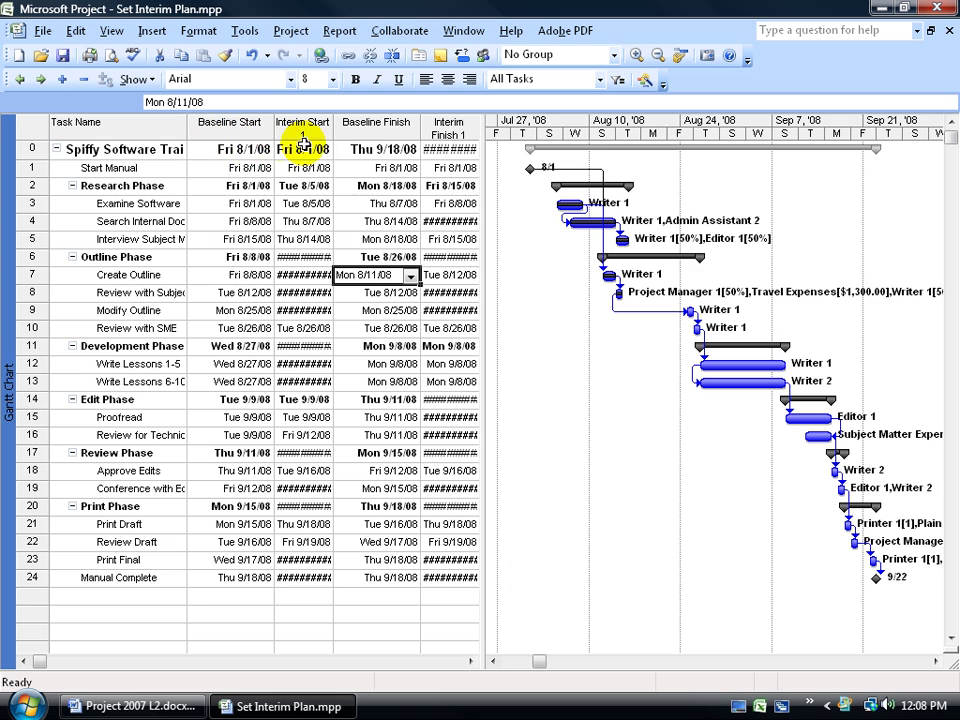